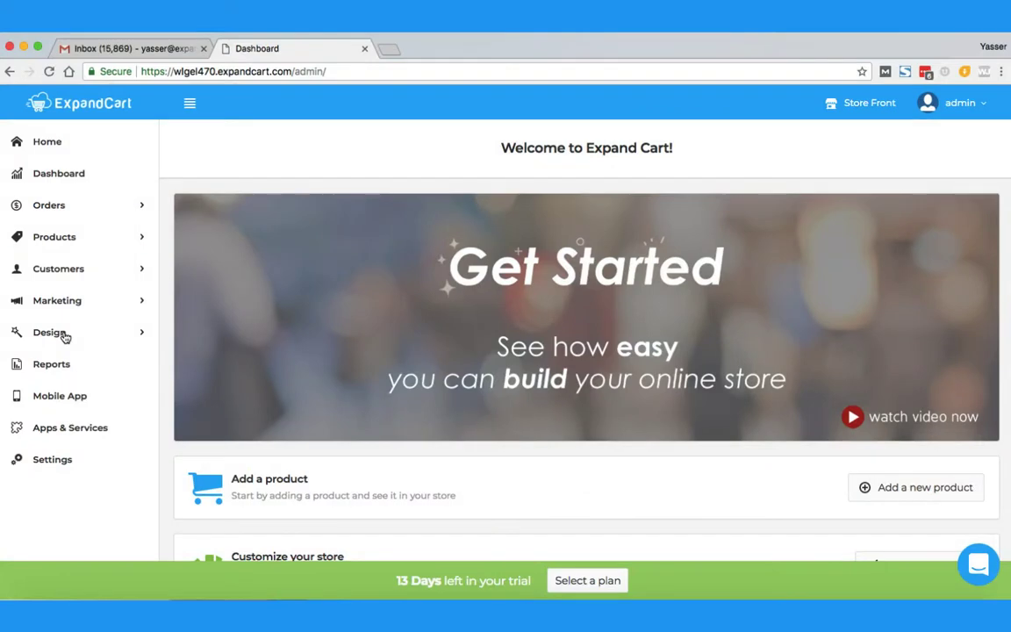
# Open the Templates gallery under Design and narrow it to Fashion-category templates
pyautogui.click(64, 335)
pyautogui.click(61, 370)
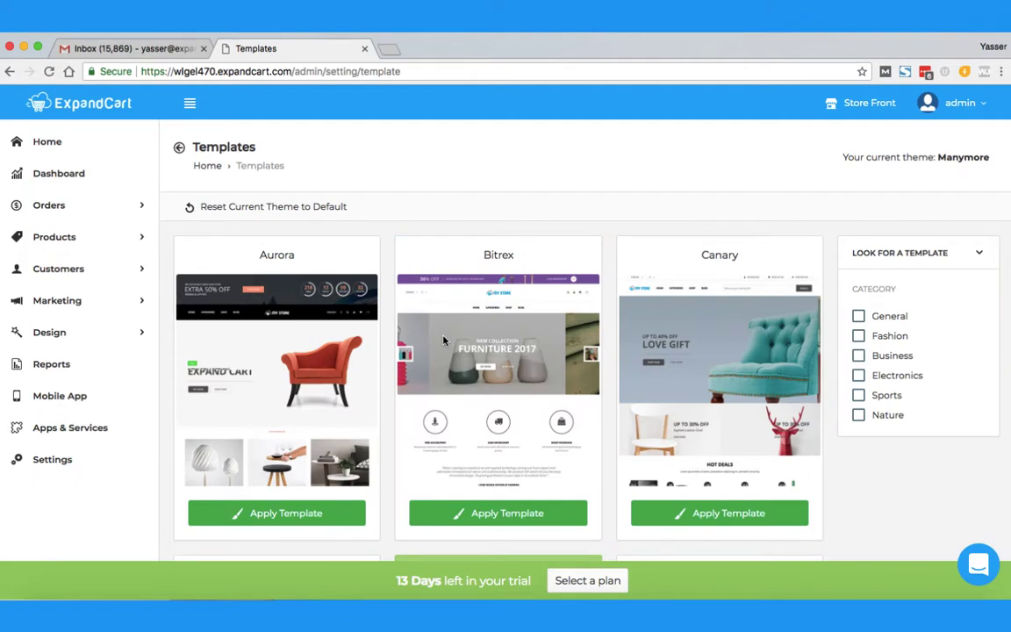
pyautogui.scroll(-2, 899, 269)
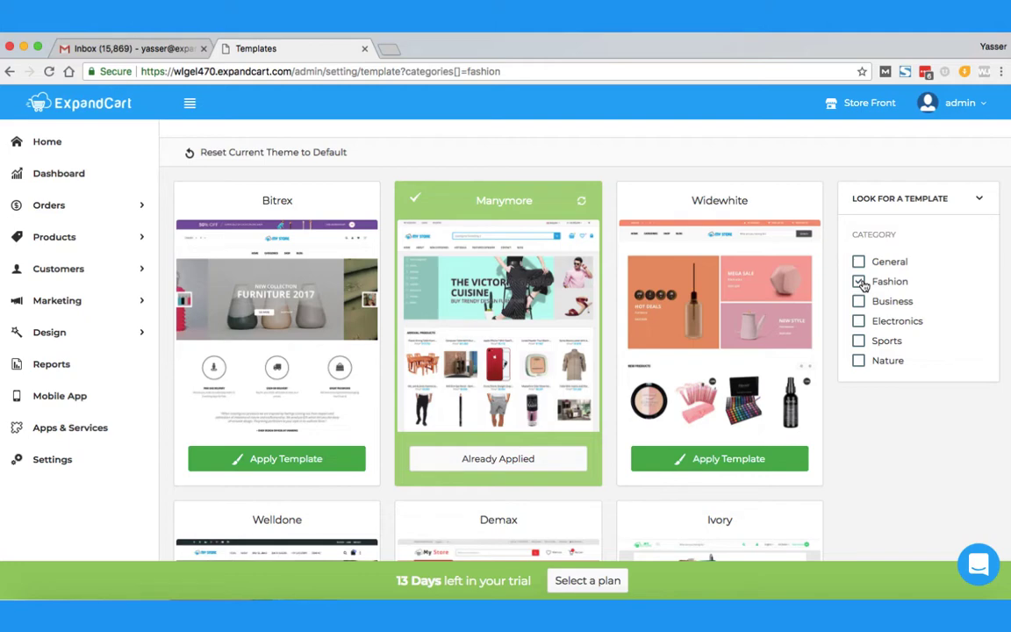
# Clear the Fashion filter, apply the Welldone template, and open the storefront in a new tab
pyautogui.click(858, 281)
pyautogui.scroll(-5, 541, 328)
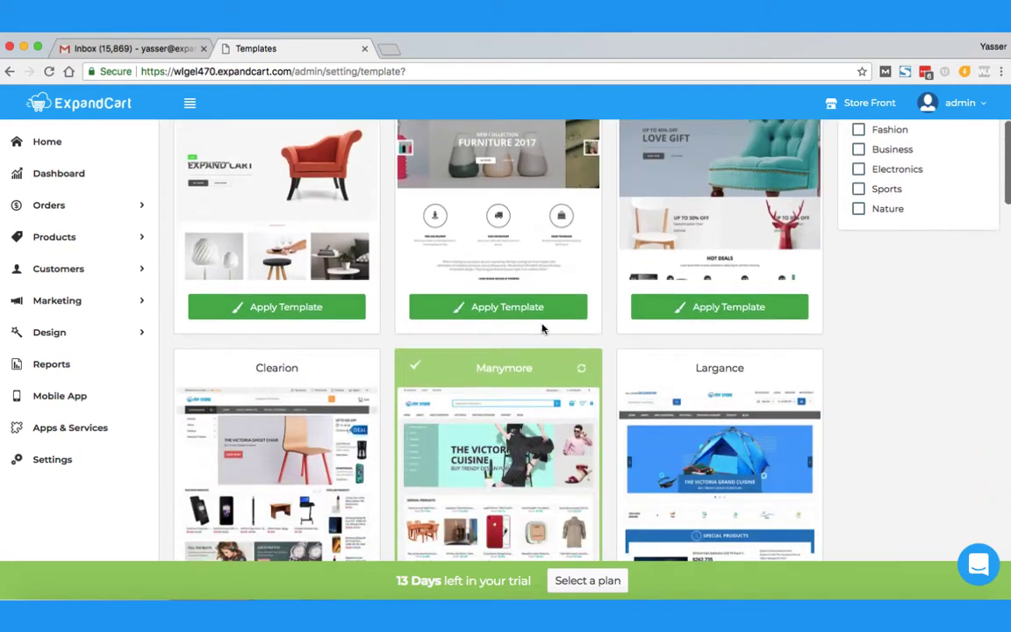
pyautogui.scroll(-7, 542, 328)
pyautogui.scroll(4, 541, 328)
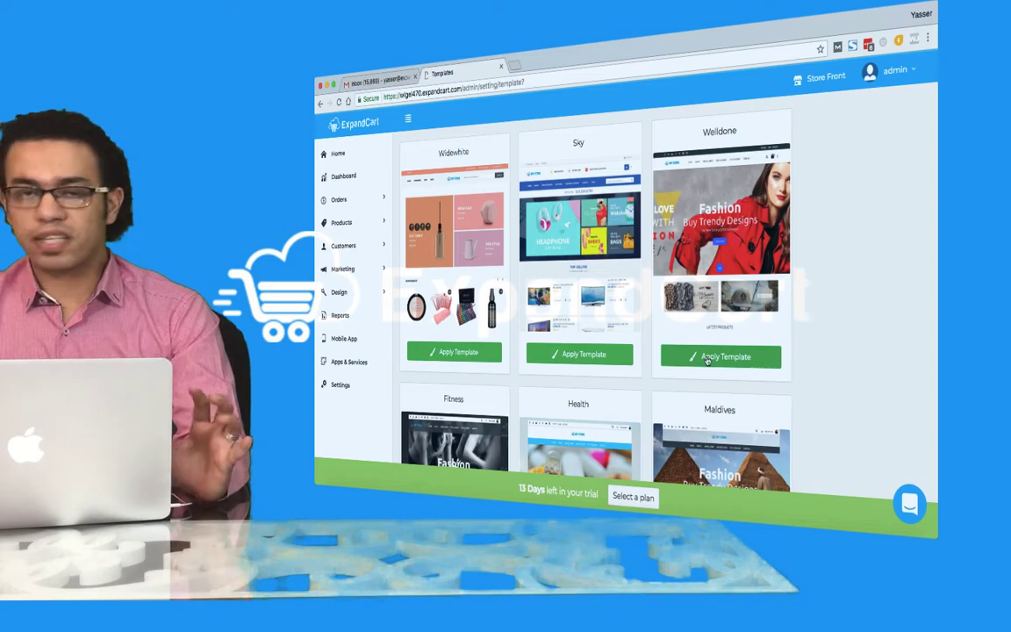
pyautogui.click(707, 358)
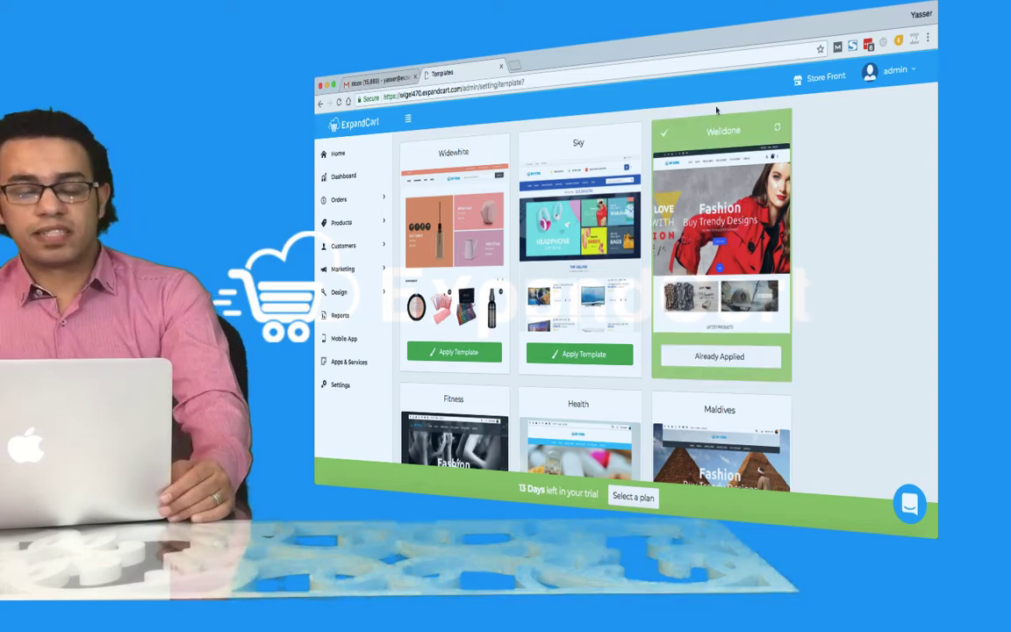
pyautogui.click(816, 80)
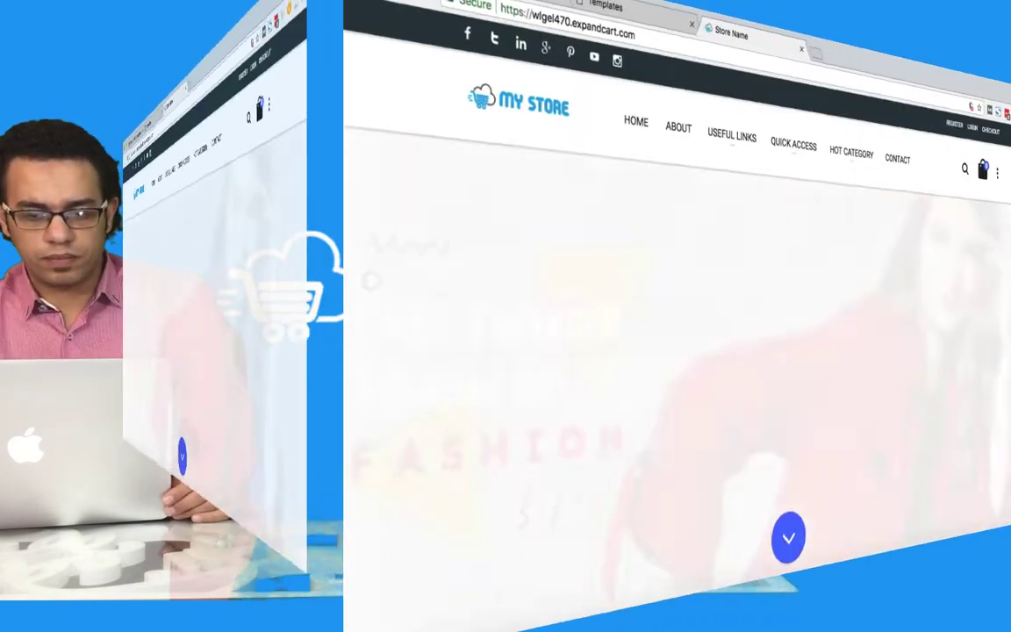
# Scroll down through the Welldone storefront's product listings
pyautogui.scroll(-3, 522, 237)
pyautogui.scroll(-10, 509, 250)
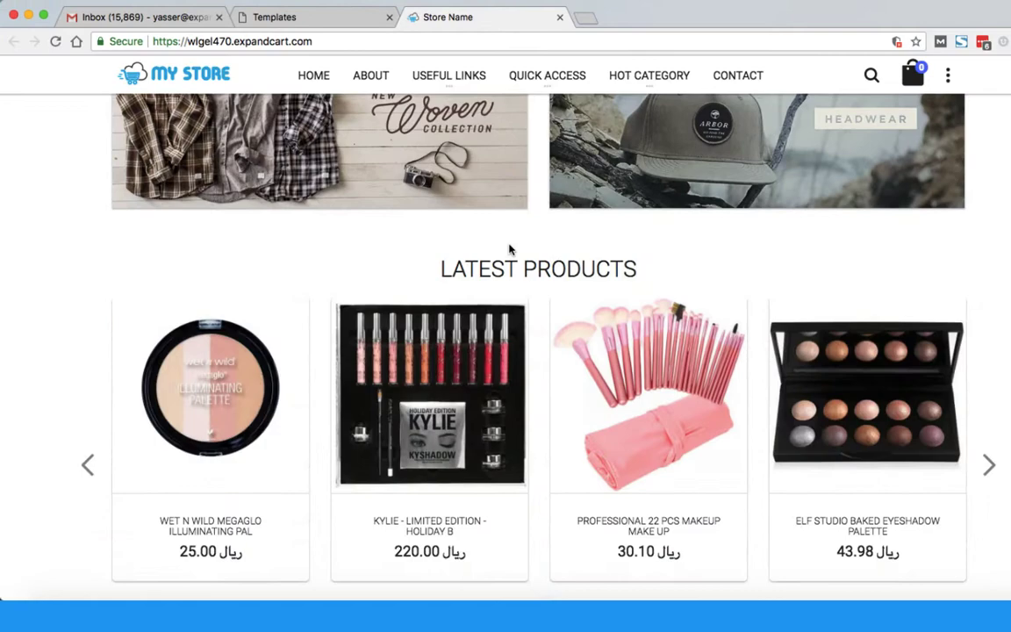
pyautogui.scroll(-15, 509, 250)
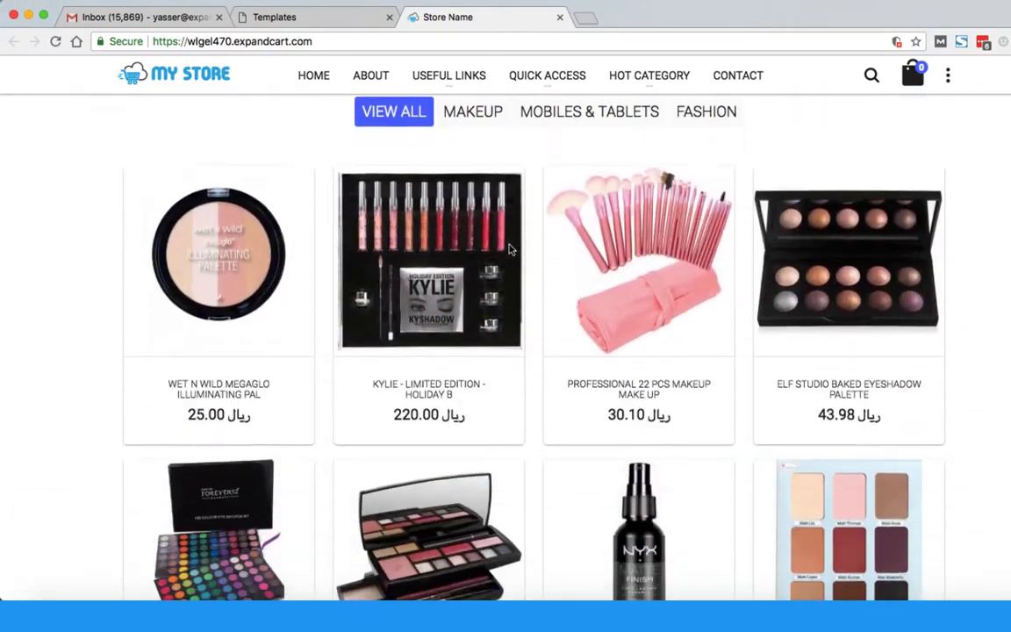
pyautogui.scroll(-15, 511, 251)
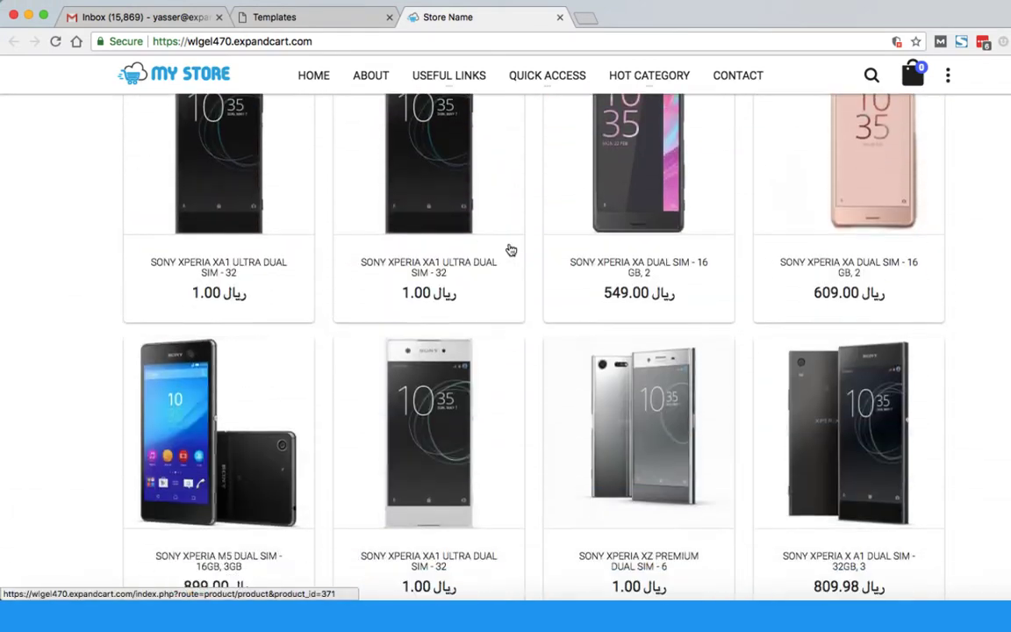
pyautogui.scroll(-15, 512, 249)
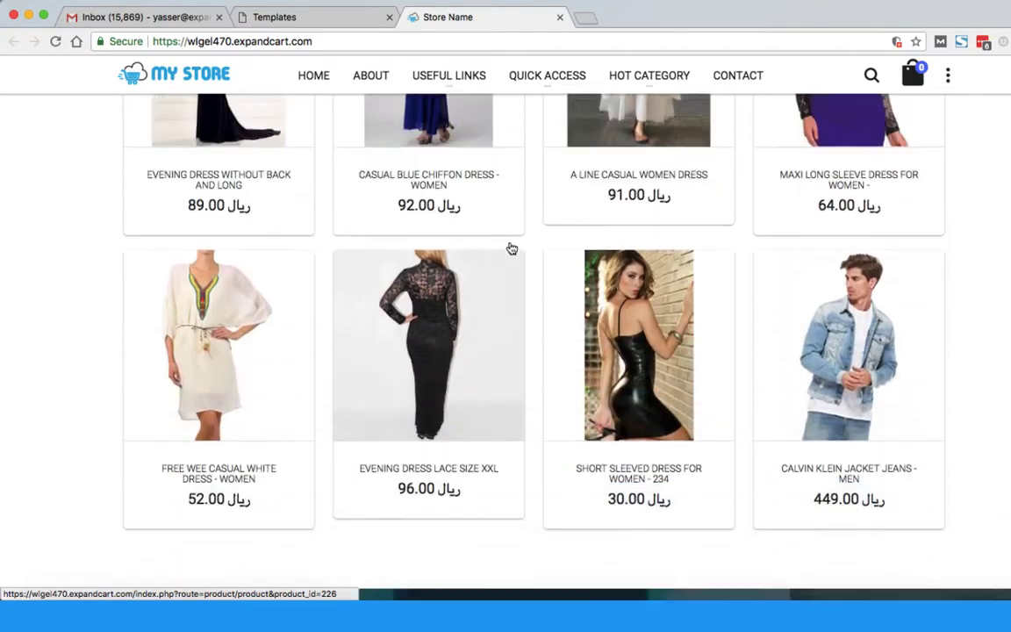
pyautogui.scroll(-10, 510, 247)
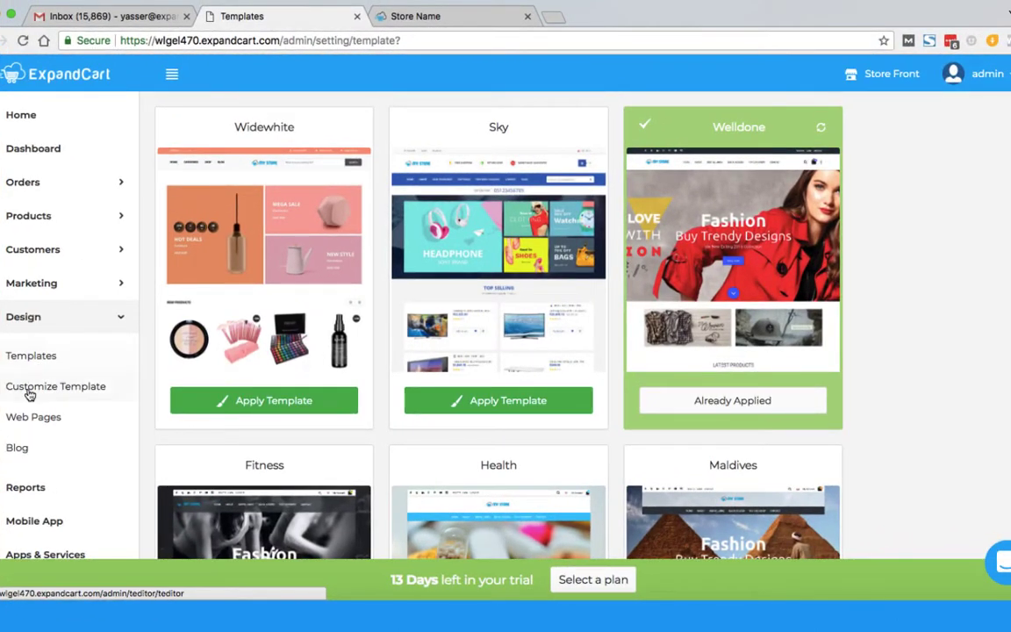
# Customize the Welldone template and go to the Header block's Store Logo settings
pyautogui.click(30, 394)
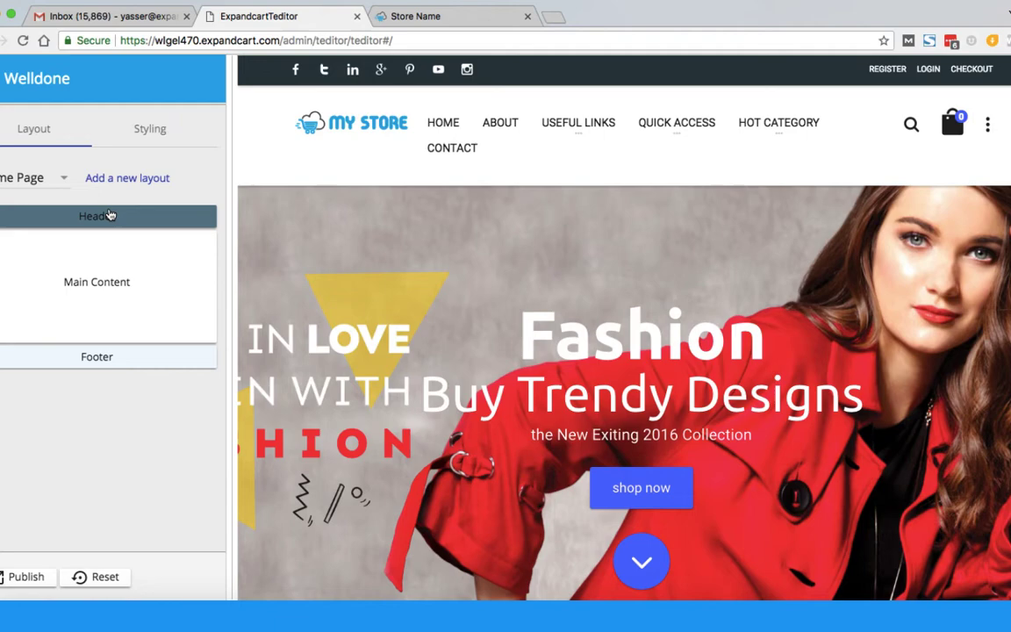
pyautogui.click(107, 215)
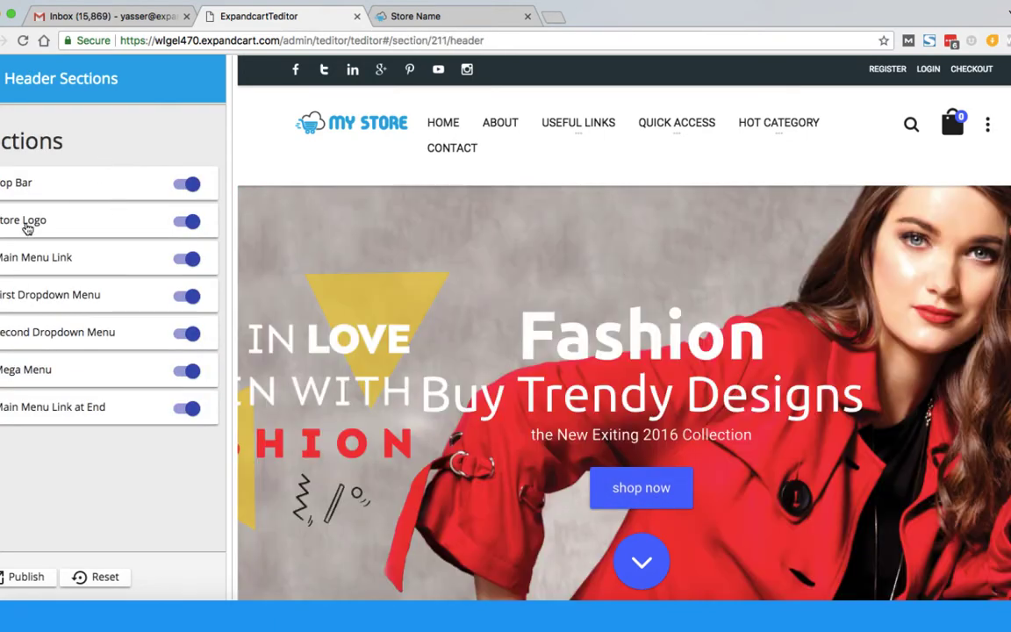
pyautogui.click(28, 226)
pyautogui.scroll(-2, 92, 347)
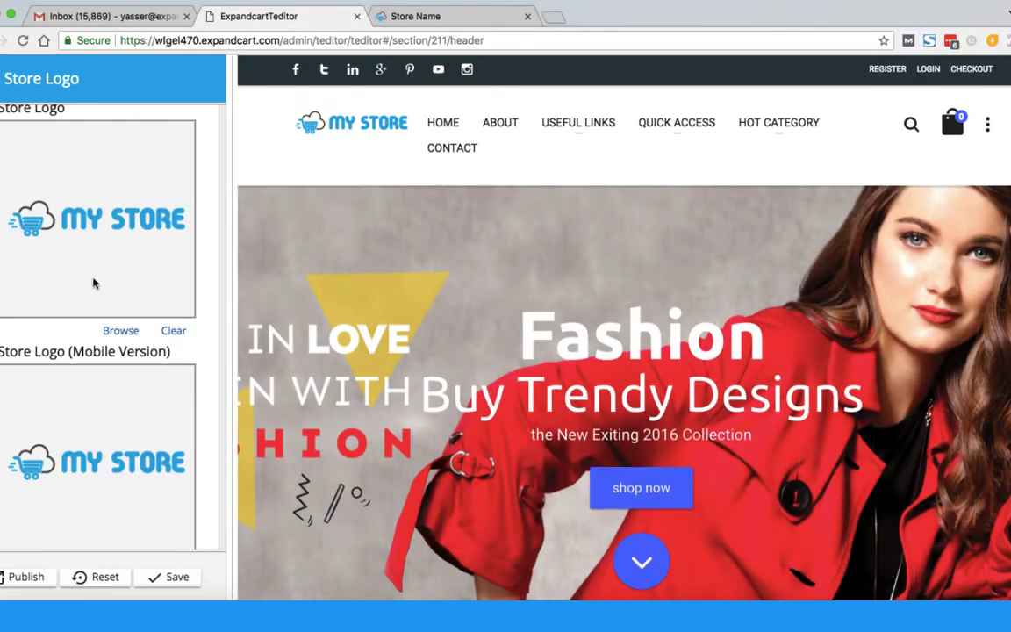
pyautogui.scroll(-2, 94, 283)
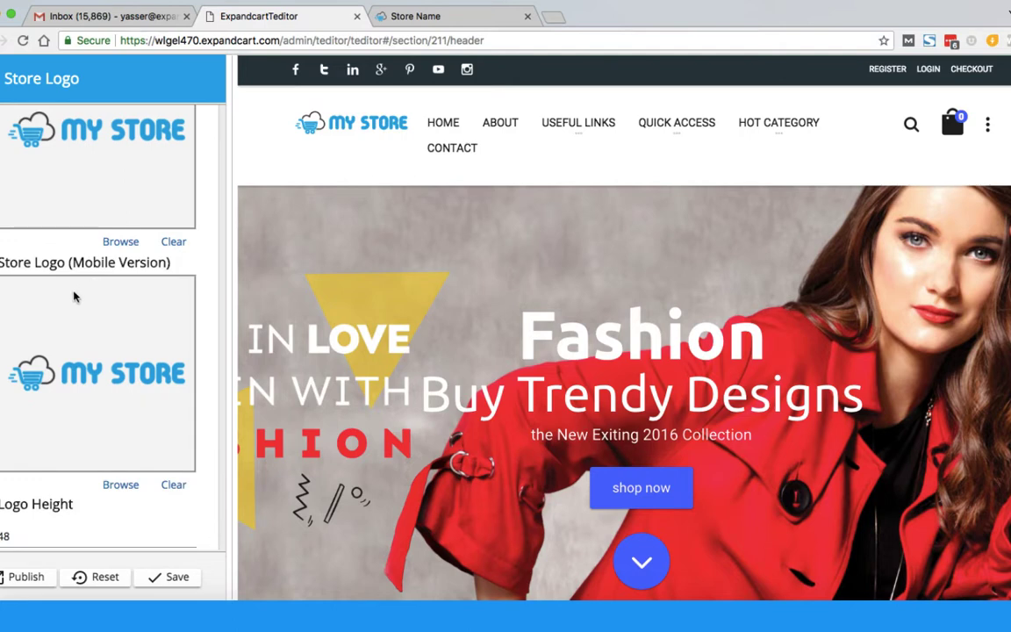
pyautogui.scroll(2, 74, 296)
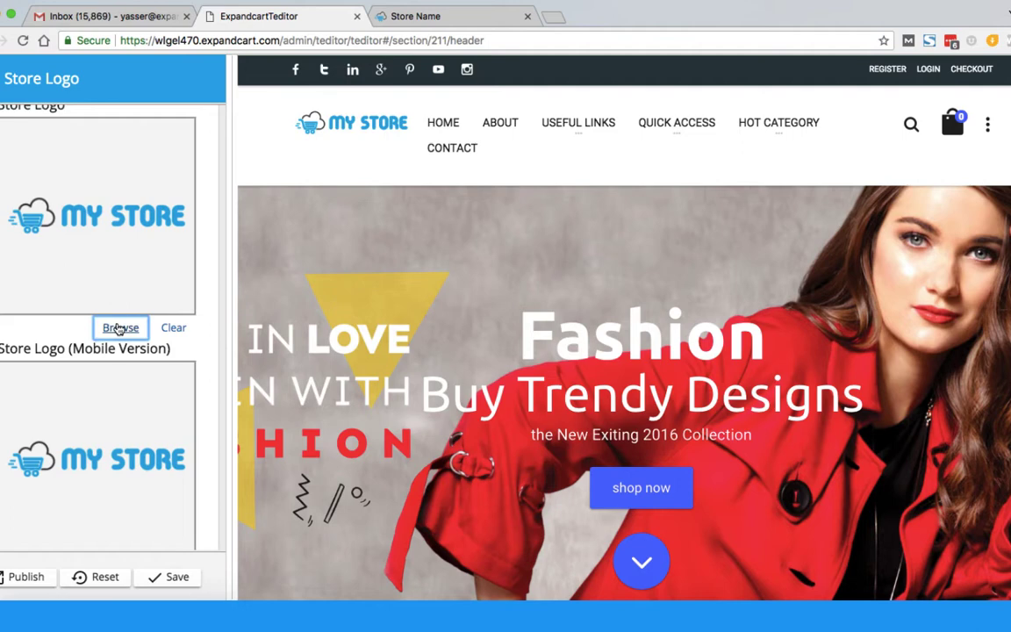
# Set the Store Logo to the mylogo image from the Image Manager and save
pyautogui.click(120, 328)
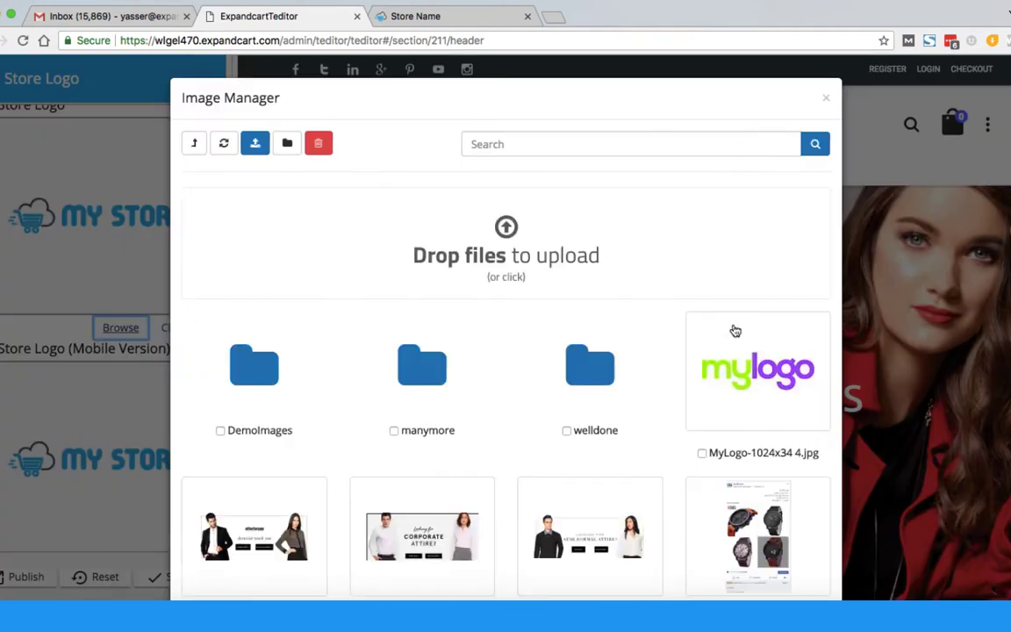
pyautogui.click(481, 256)
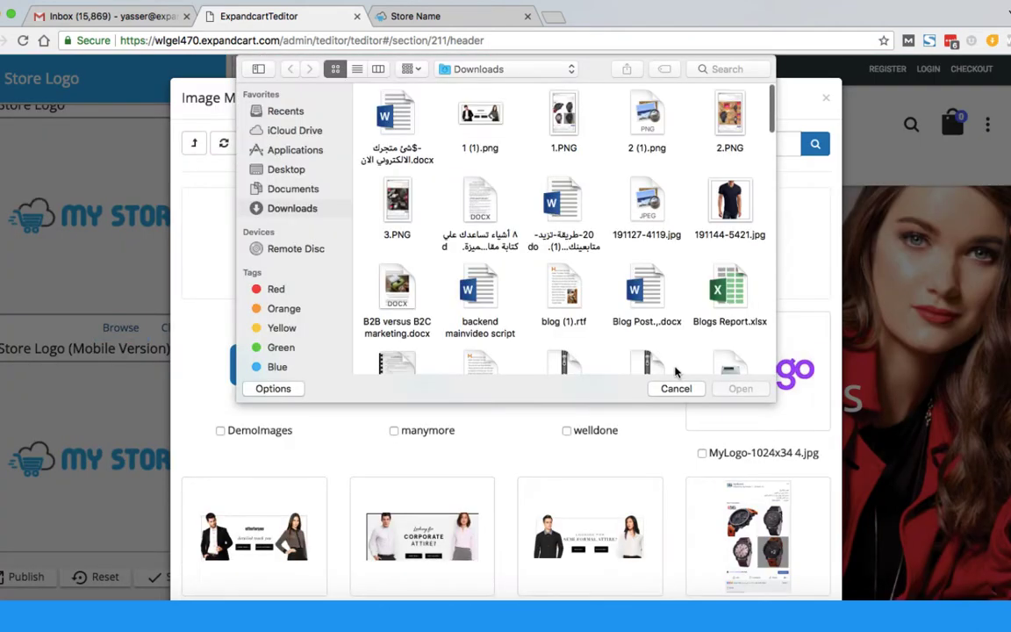
pyautogui.press('Escape')
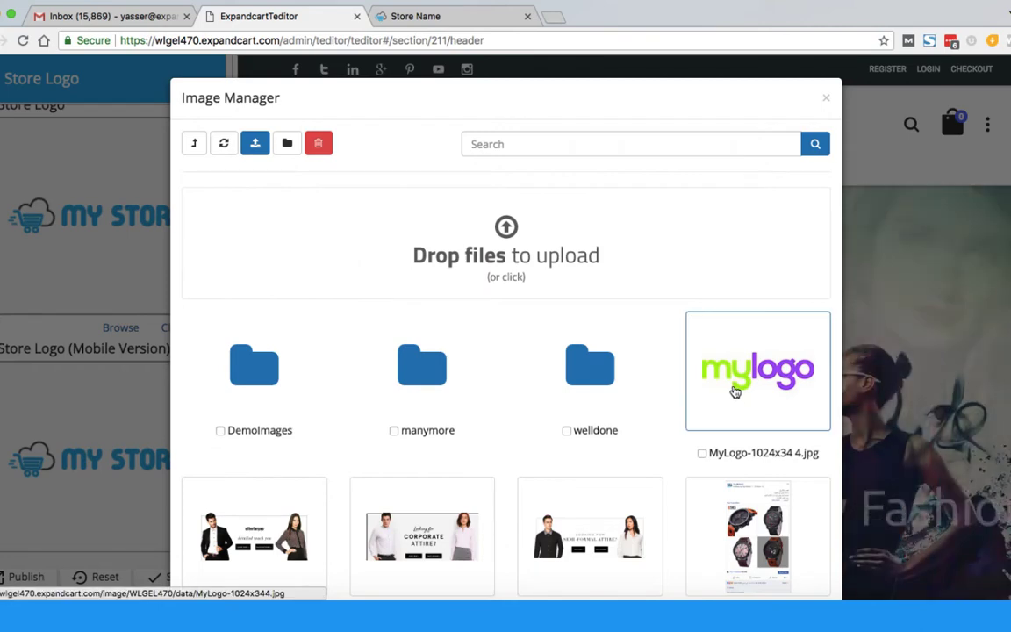
pyautogui.click(732, 386)
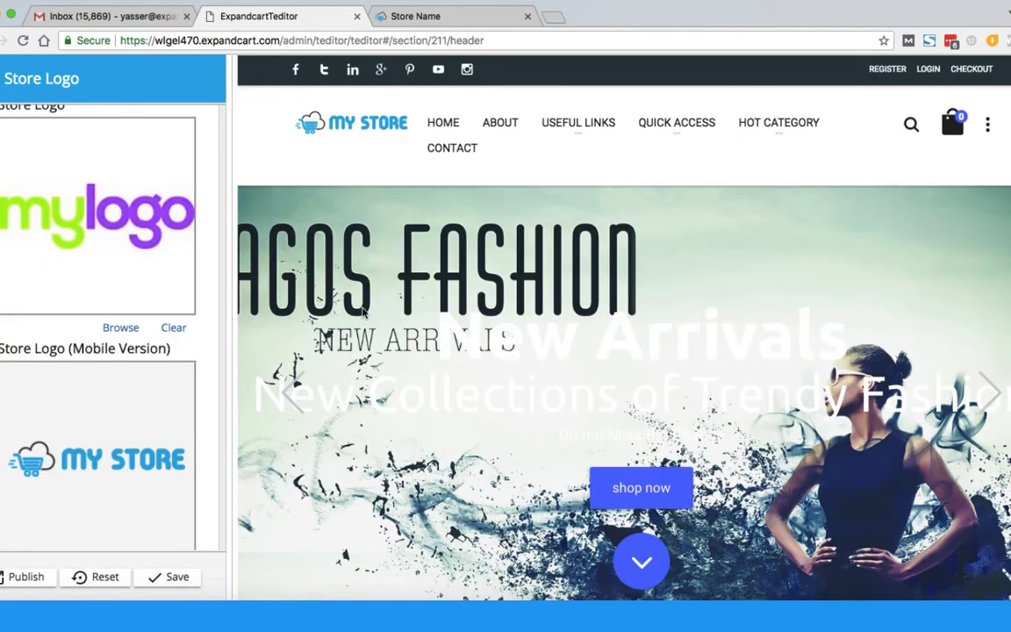
pyautogui.scroll(3, 146, 156)
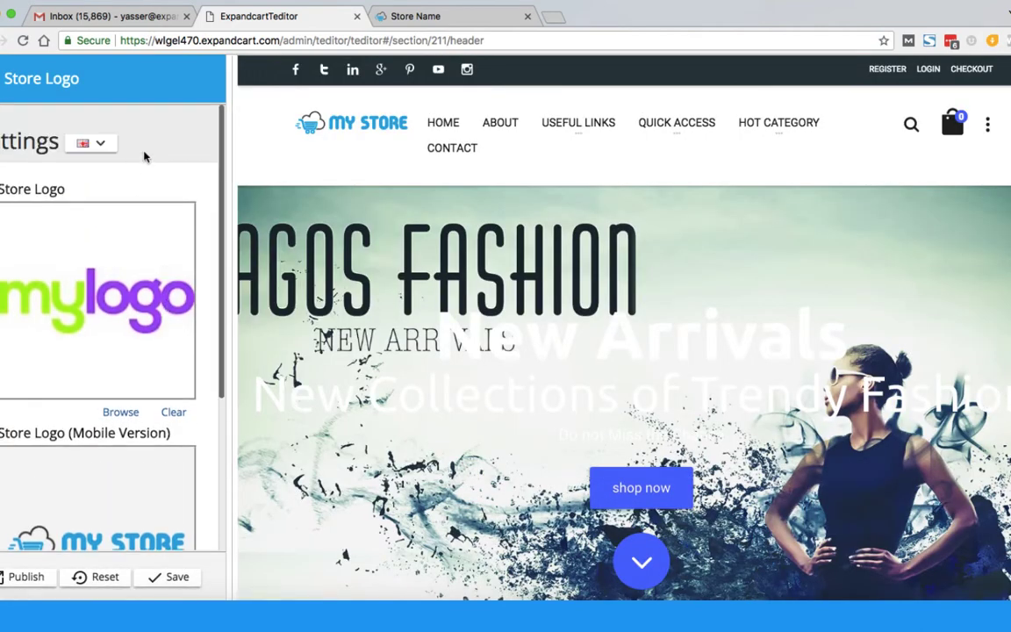
pyautogui.scroll(-5, 139, 263)
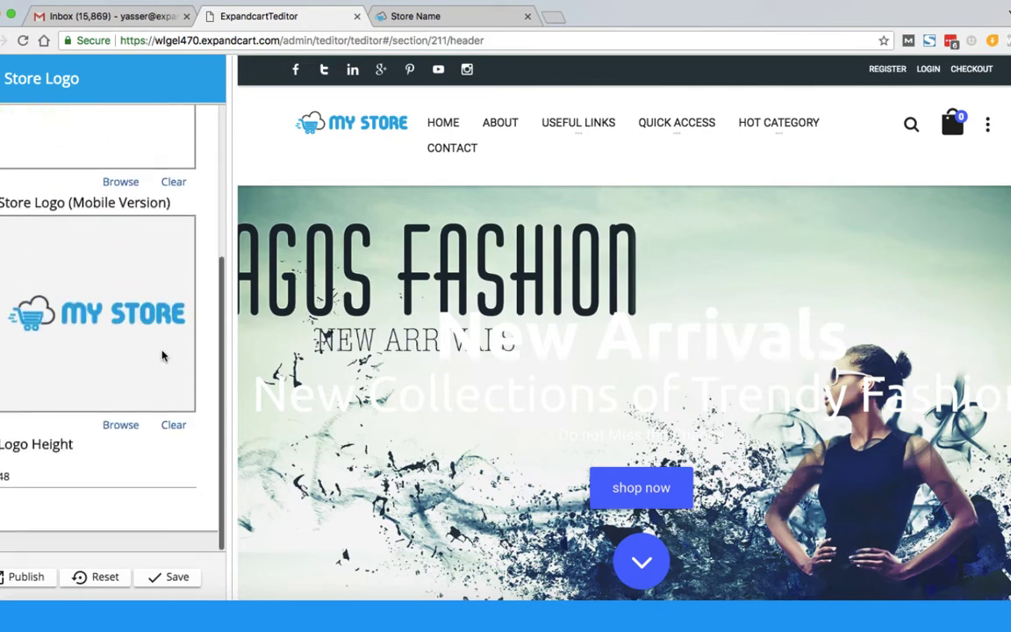
pyautogui.scroll(5, 162, 355)
pyautogui.click(164, 586)
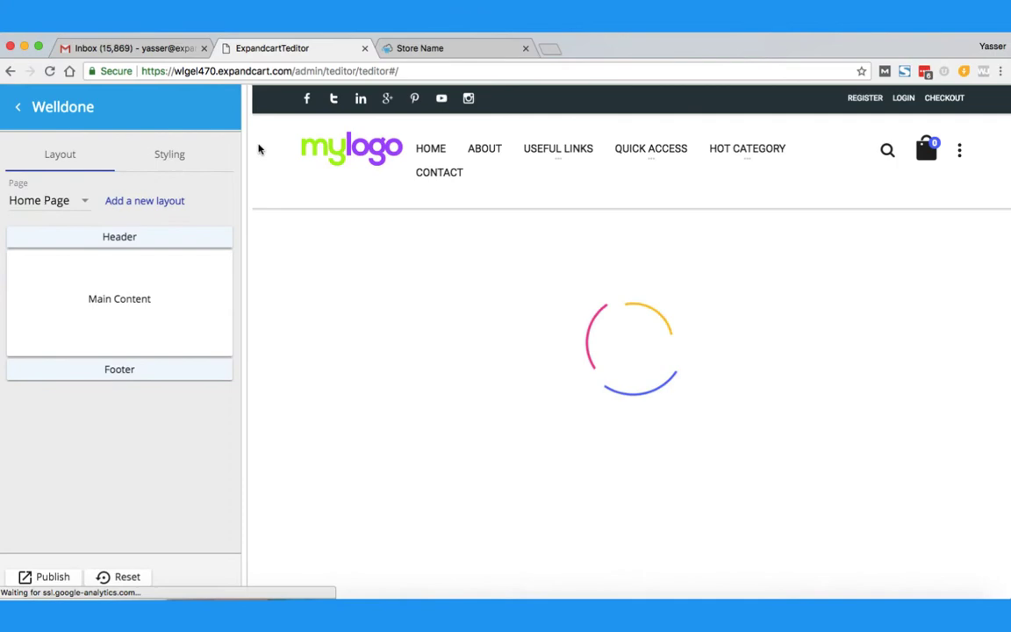
# Open the Styling colour settings and try green shades in the Main Color picker
pyautogui.click(171, 155)
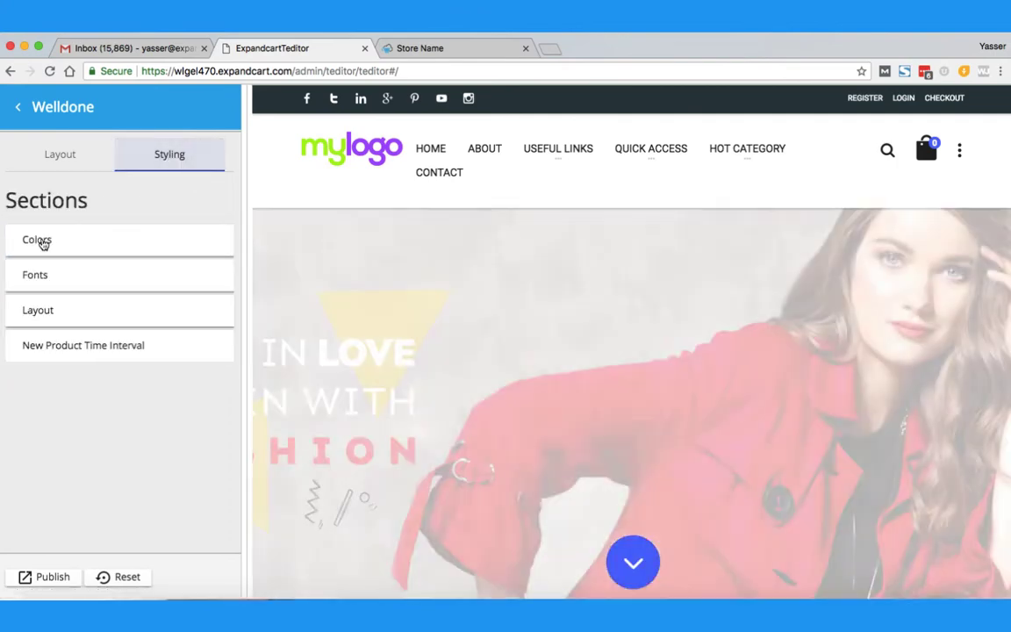
pyautogui.click(42, 244)
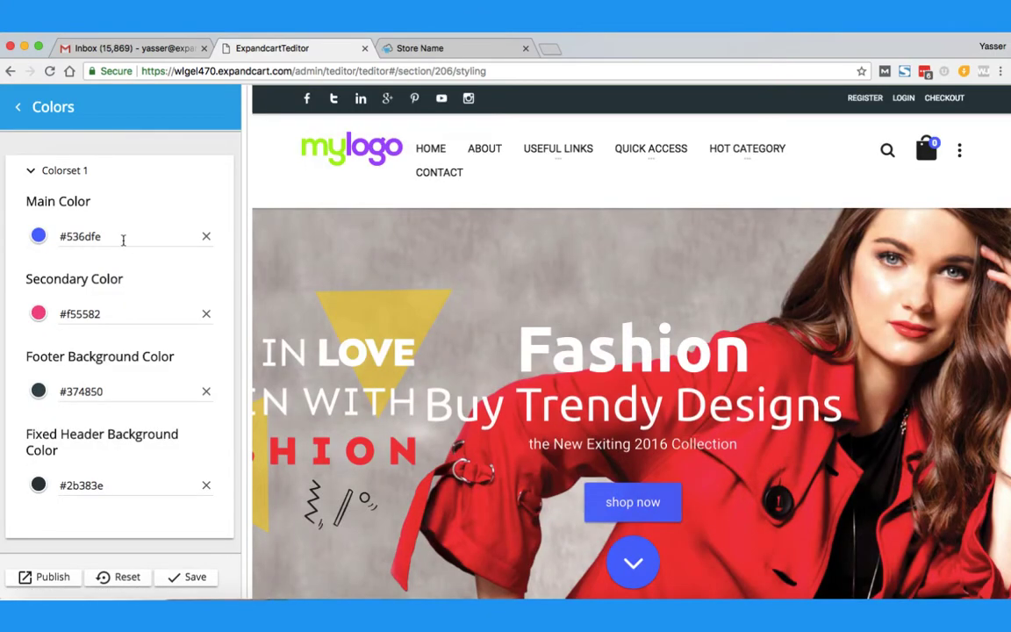
pyautogui.click(122, 240)
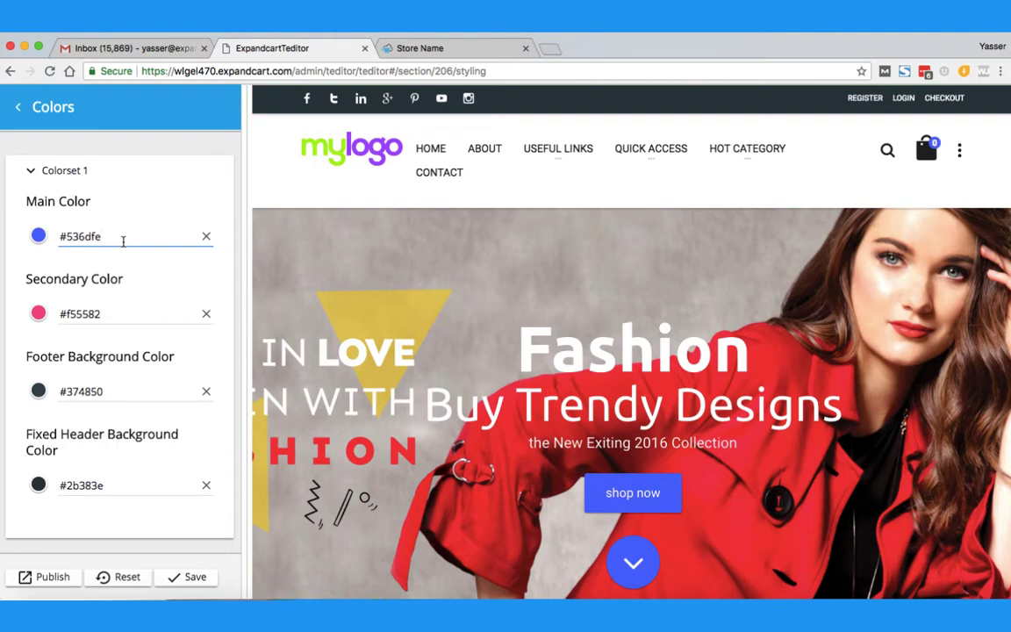
pyautogui.click(39, 240)
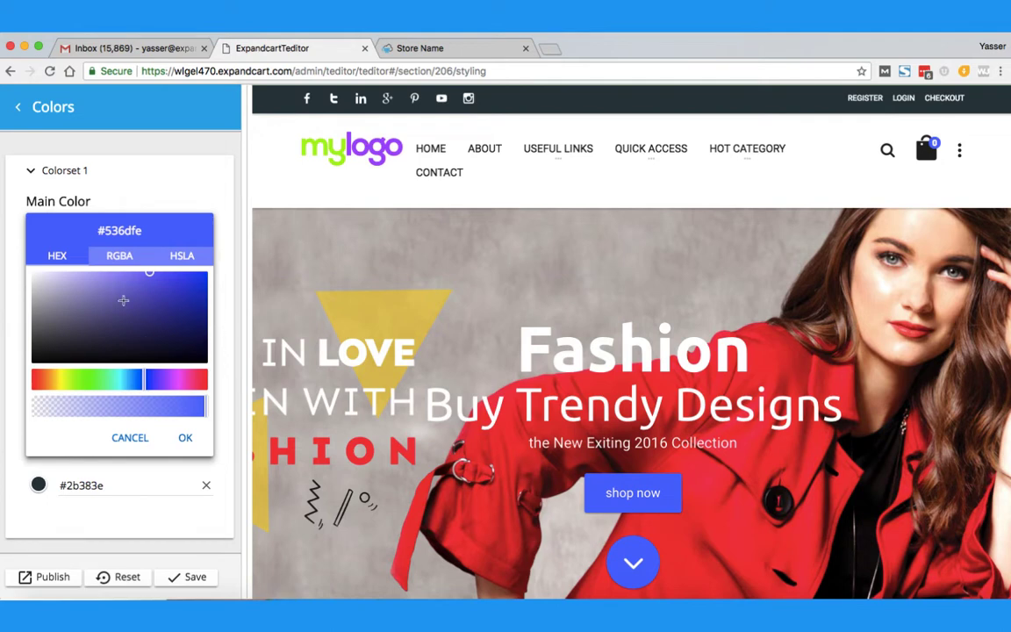
pyautogui.moveTo(158, 301); pyautogui.dragTo(95, 322)
pyautogui.click(78, 378)
pyautogui.click(159, 174)
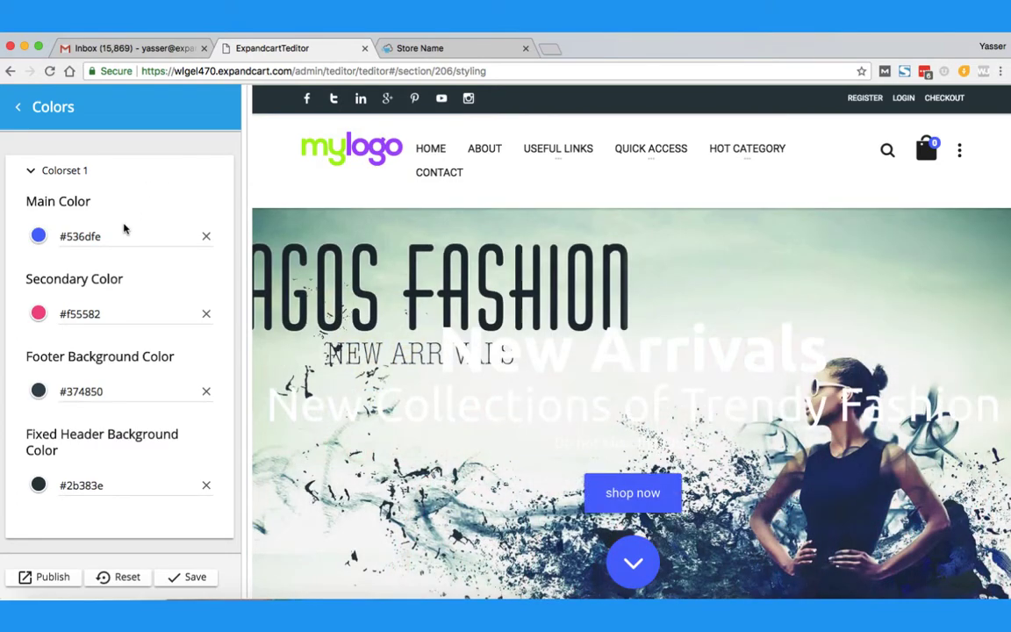
# Set Main Color to #b3ff00 and Secondary Color to #9b32fc, save the draft, and review the preview
pyautogui.click(115, 236)
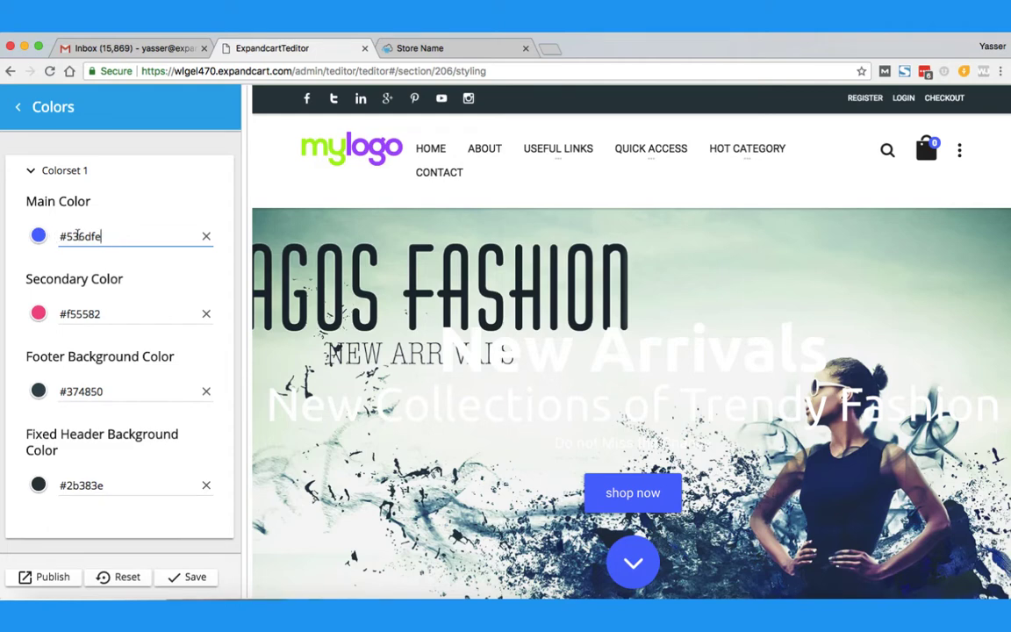
pyautogui.doubleClick(65, 235)
pyautogui.write('#b3ff00')
pyautogui.tripleClick(120, 313)
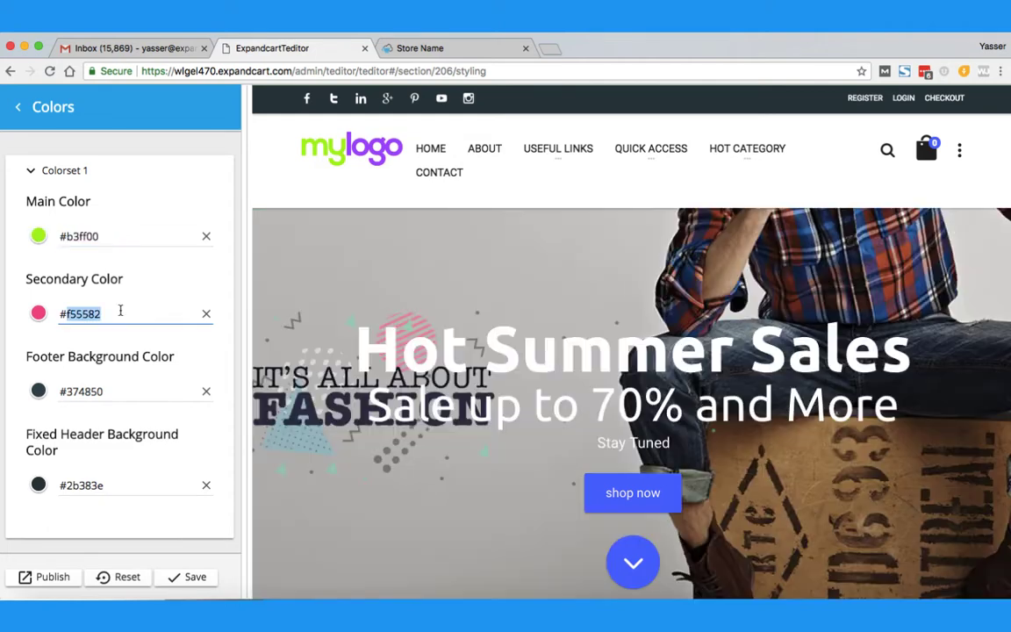
pyautogui.write('#9b32fc')
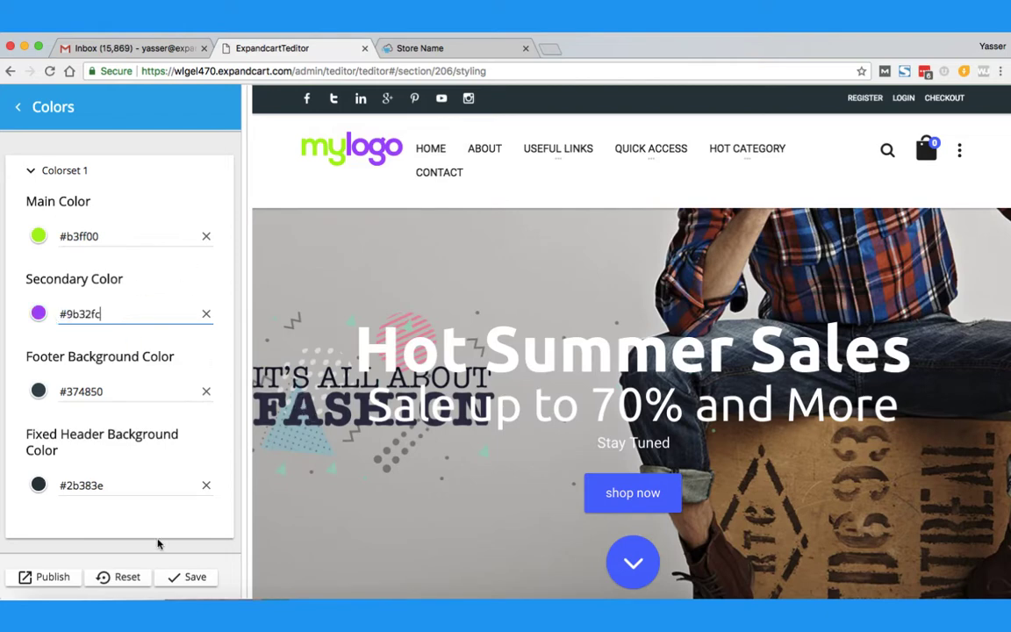
pyautogui.click(200, 579)
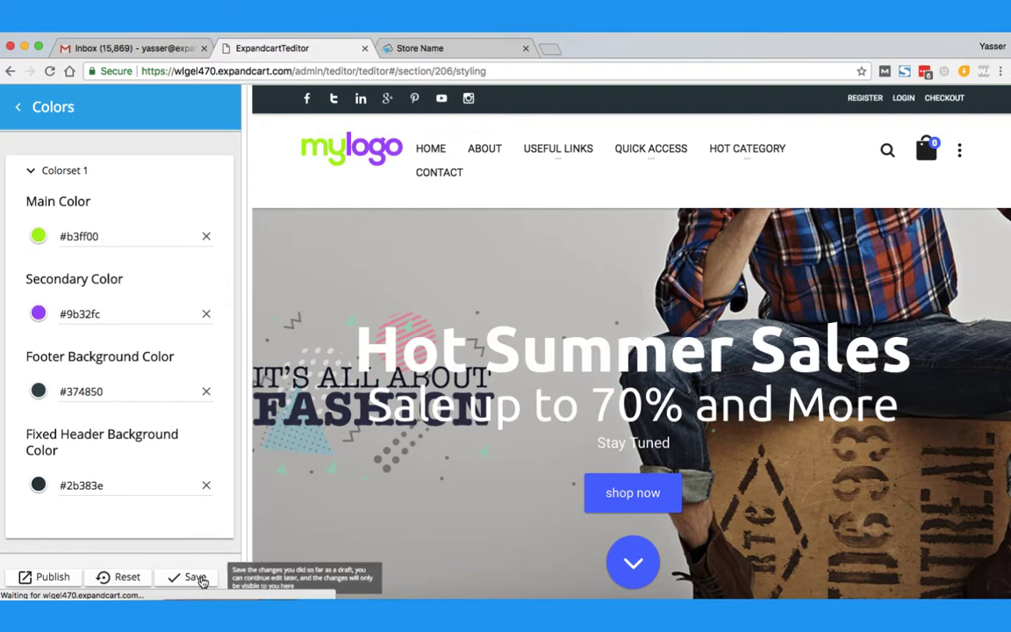
pyautogui.scroll(-1, 462, 406)
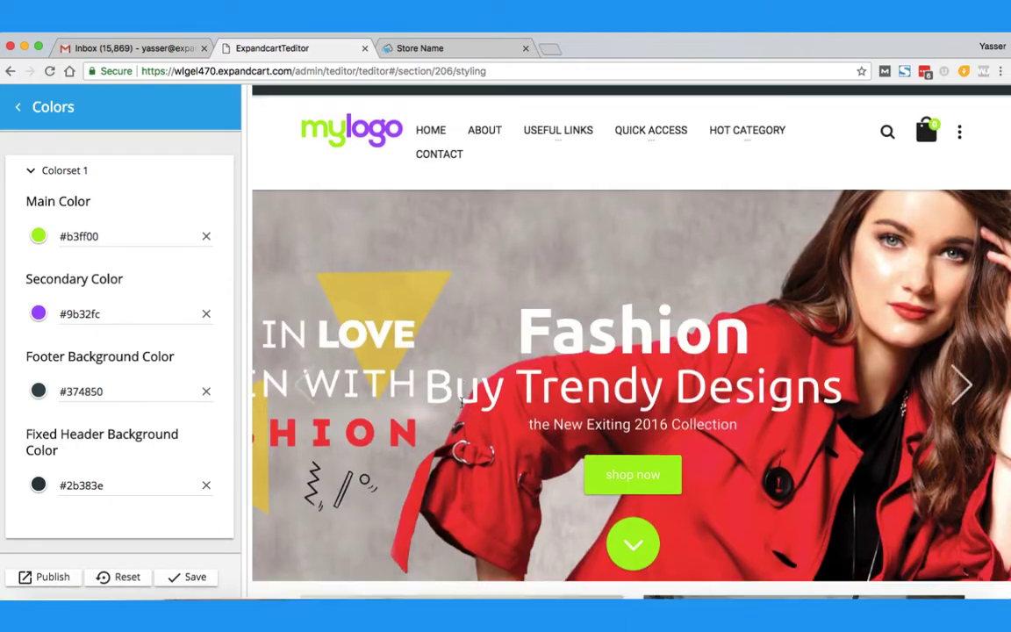
pyautogui.scroll(-2, 633, 469)
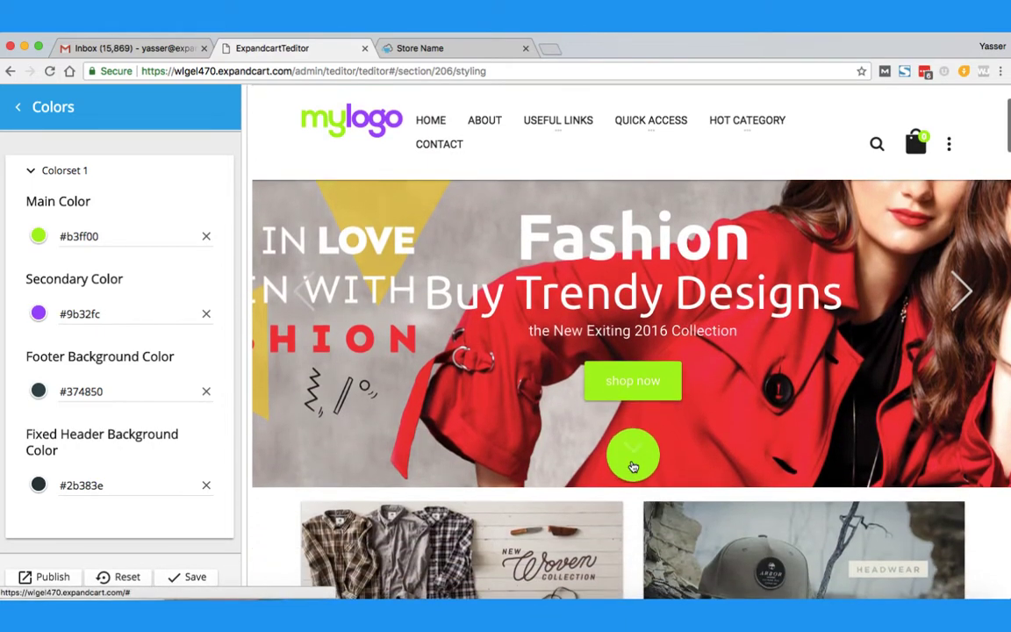
pyautogui.scroll(3, 632, 467)
pyautogui.scroll(-10, 633, 469)
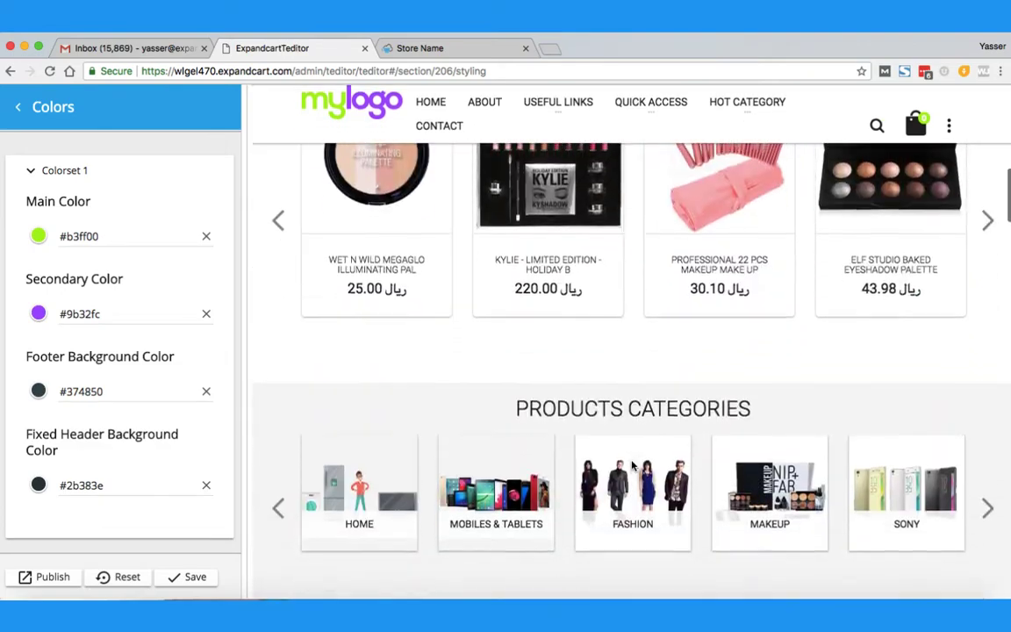
pyautogui.scroll(2, 632, 467)
pyautogui.scroll(5, 632, 467)
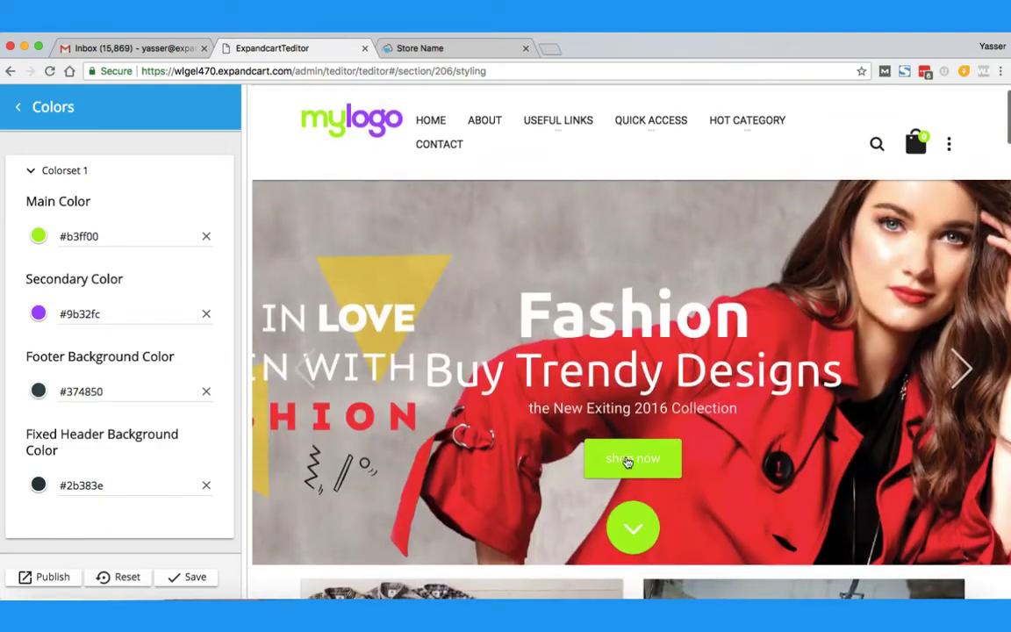
pyautogui.scroll(-10, 617, 459)
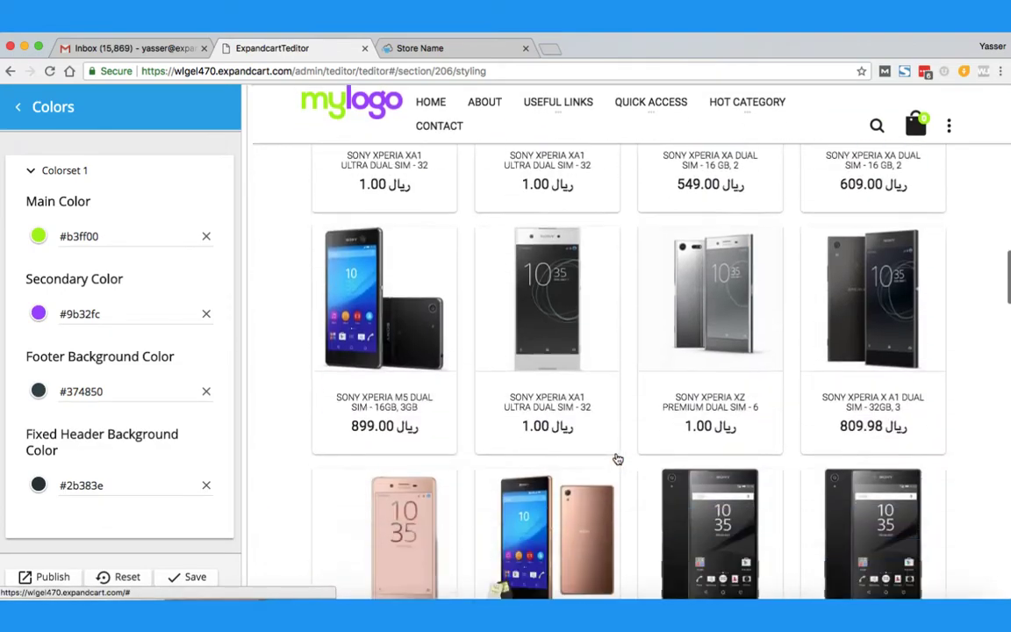
pyautogui.scroll(-12, 617, 459)
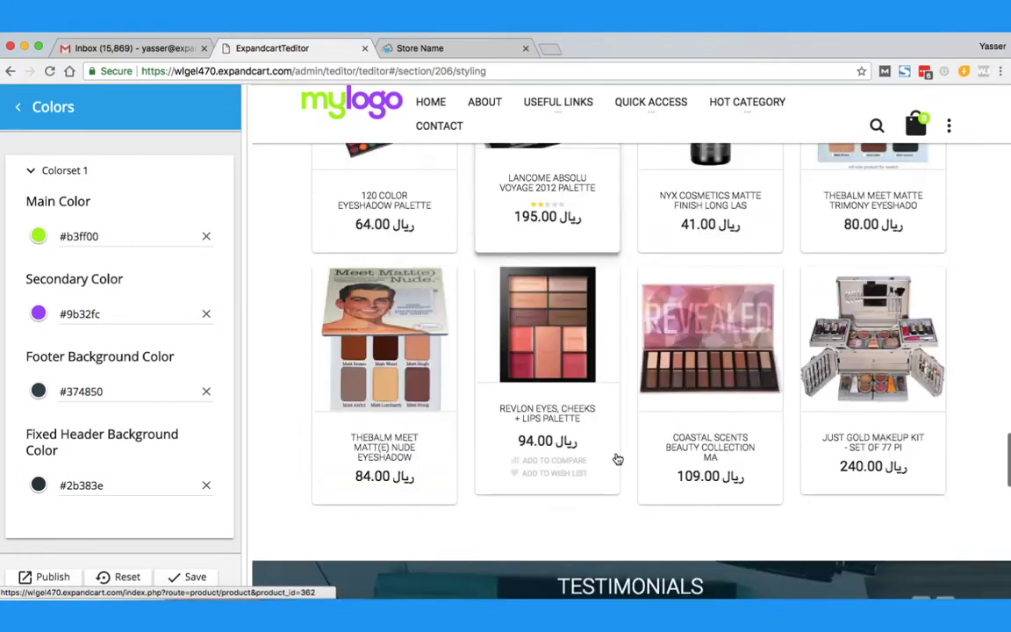
pyautogui.scroll(-10, 617, 458)
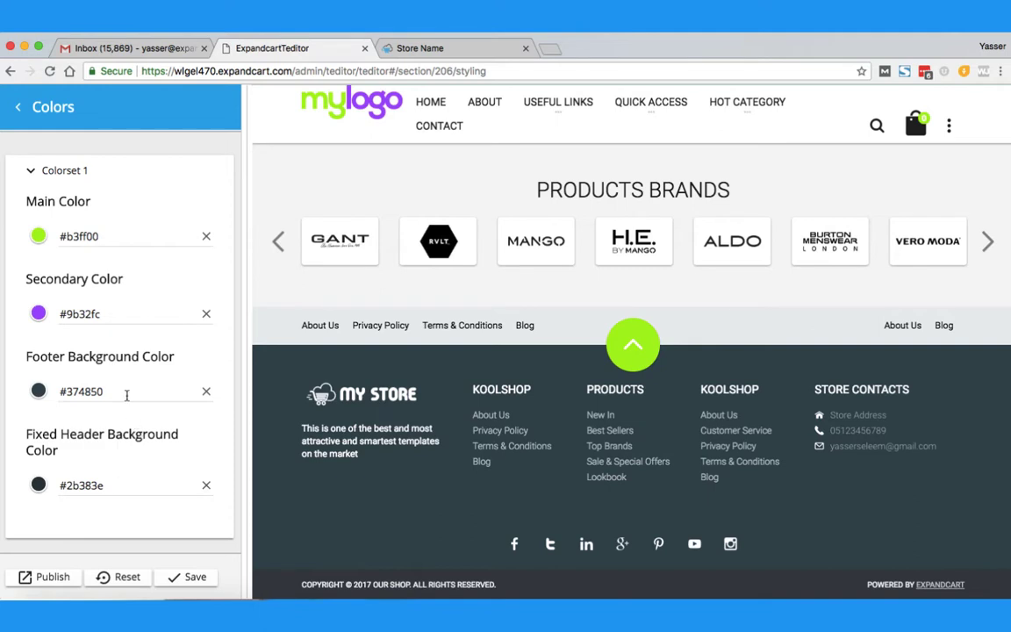
# Set Footer Background to #9b32fc and Fixed Header Background to #b3ff00, then save the draft
pyautogui.click(117, 316)
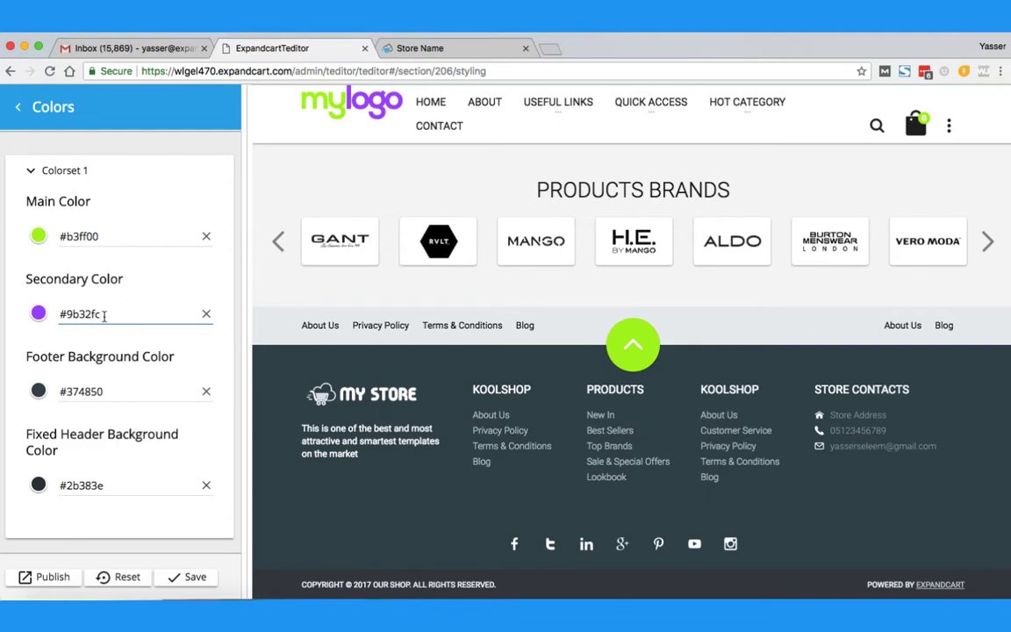
pyautogui.doubleClick(104, 317)
pyautogui.press('super+c')
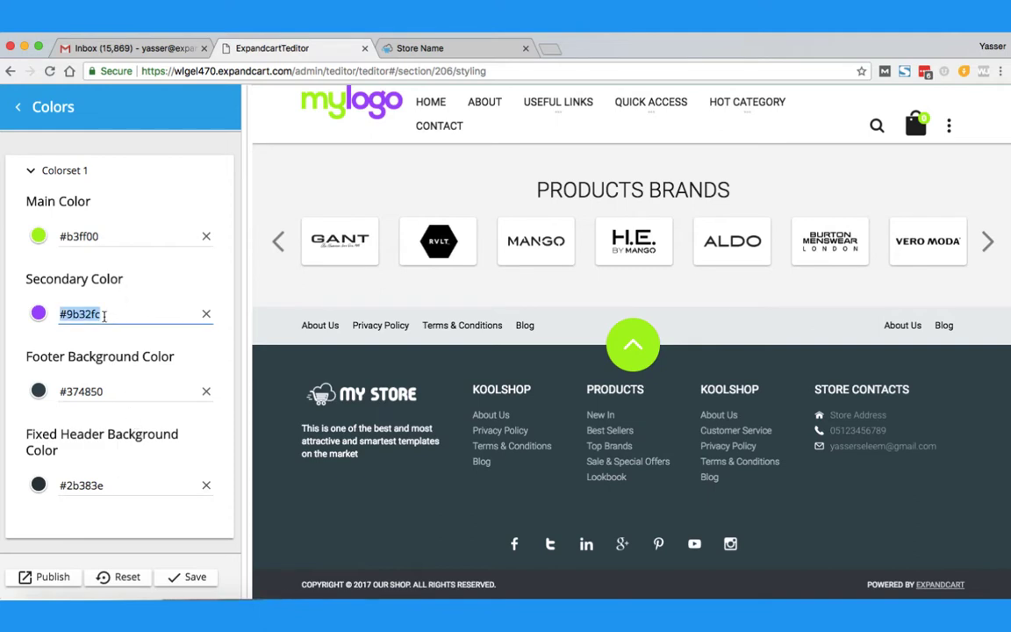
pyautogui.doubleClick(122, 387)
pyautogui.press('super+v')
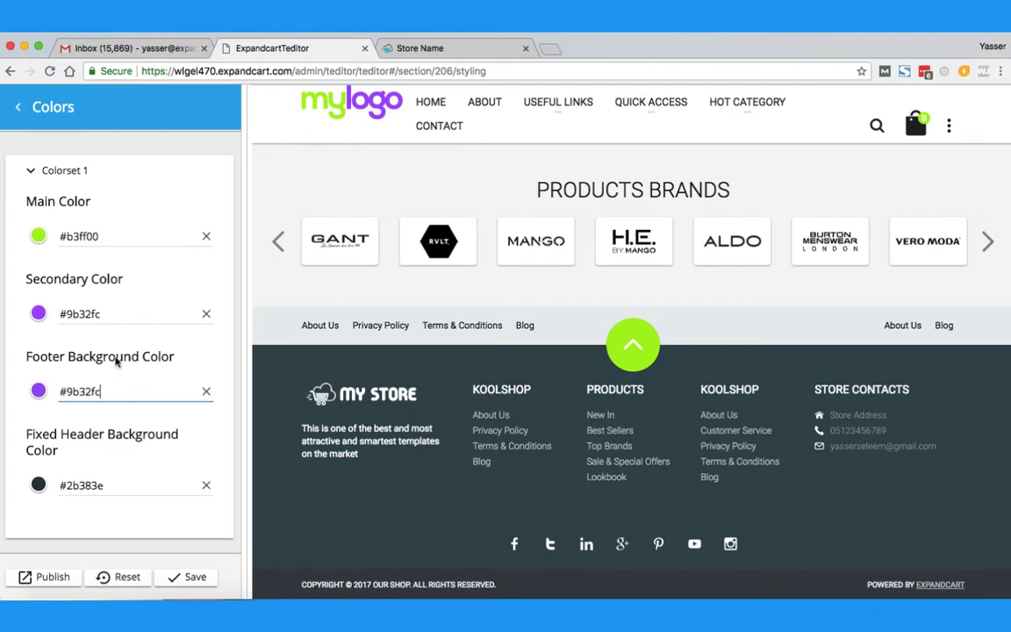
pyautogui.doubleClick(114, 237)
pyautogui.press('super+c')
pyautogui.doubleClick(105, 488)
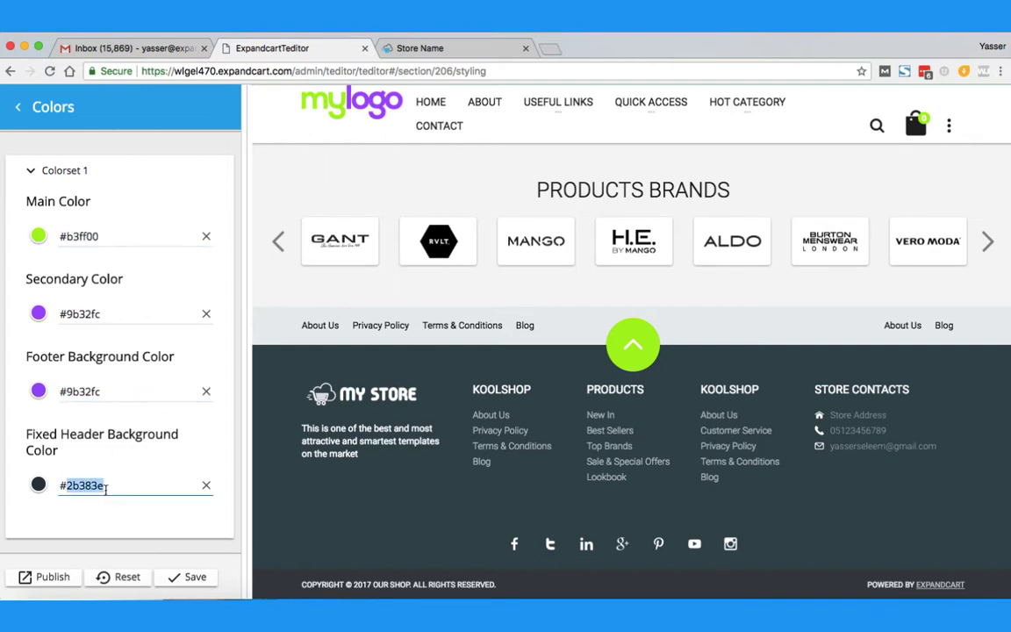
pyautogui.press('super+v')
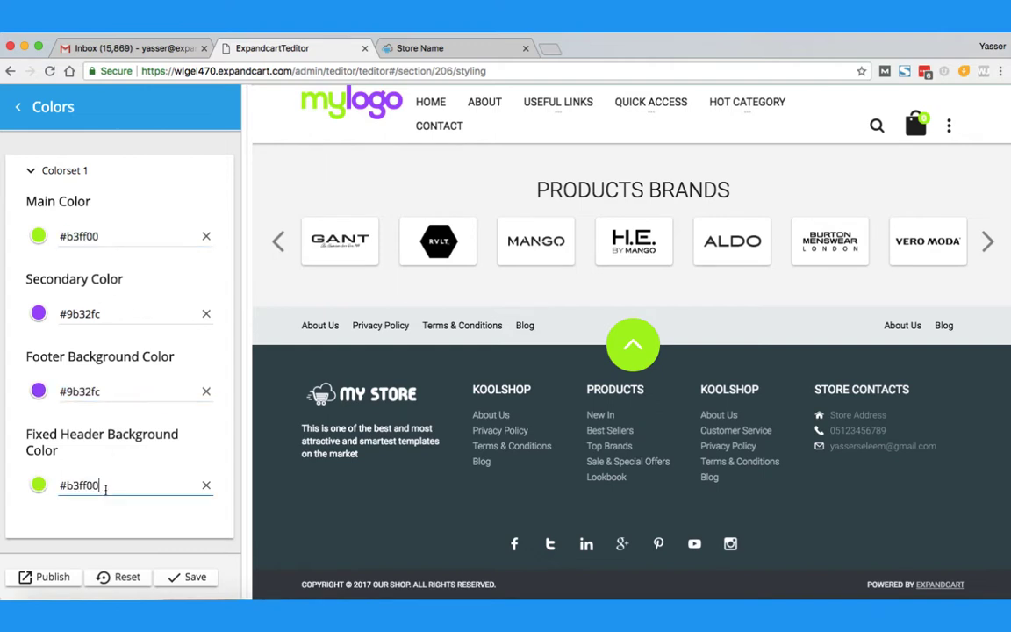
pyautogui.click(190, 585)
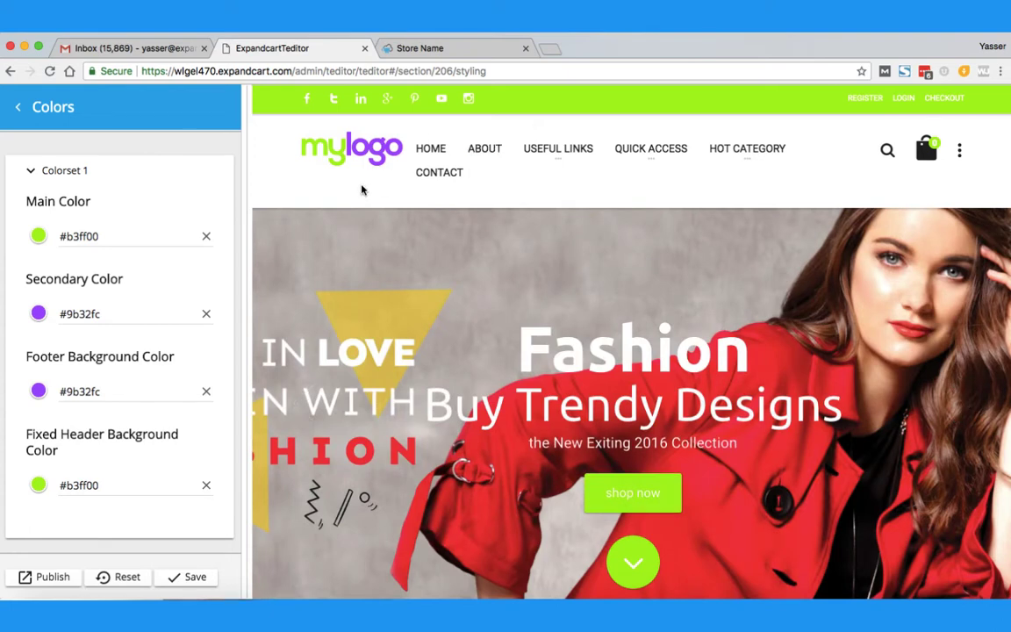
pyautogui.scroll(-5, 361, 190)
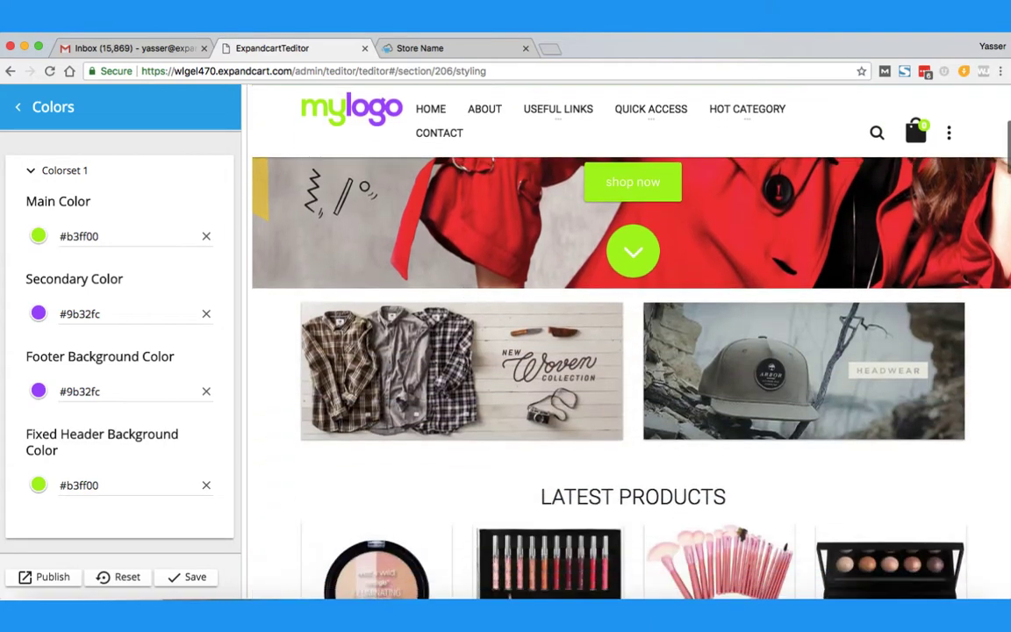
pyautogui.scroll(-10, 463, 373)
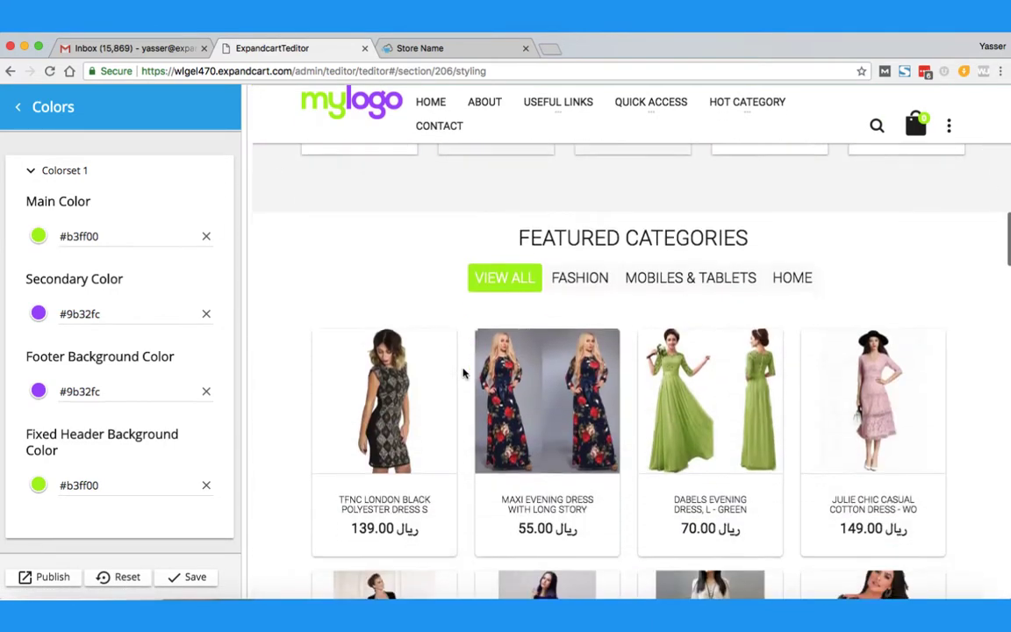
pyautogui.scroll(6, 463, 373)
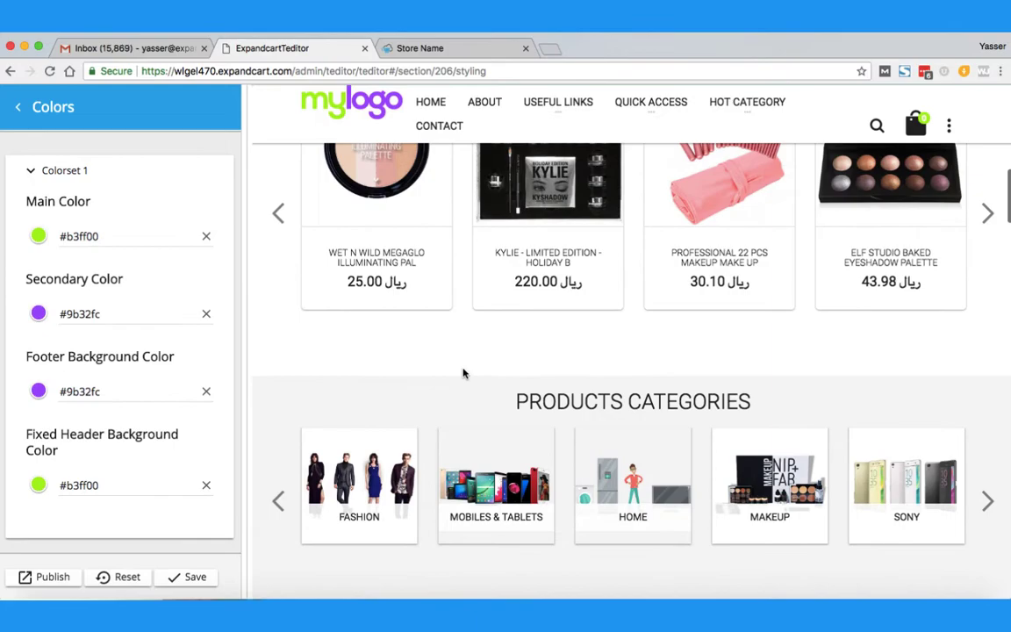
pyautogui.scroll(-10, 464, 373)
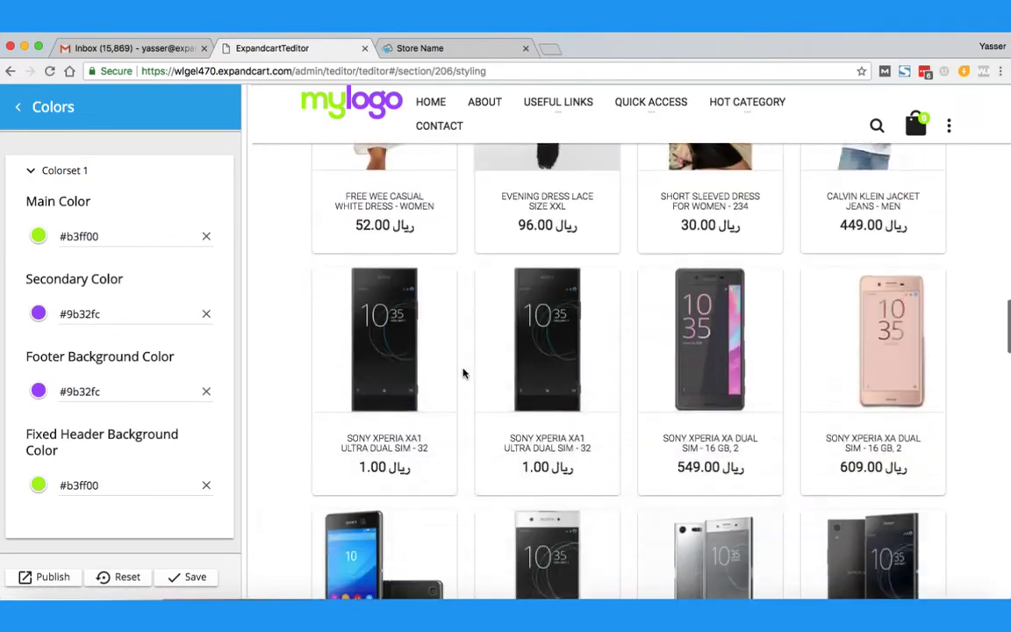
pyautogui.scroll(-10, 464, 373)
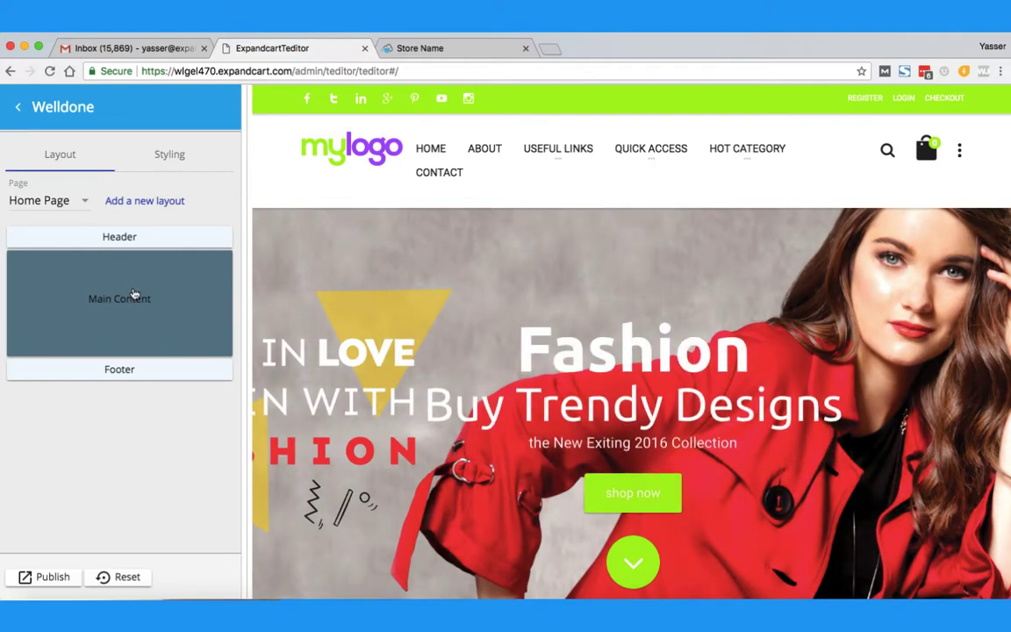
# Open Slide 1 in the home page's Slide Show section and look over its text fields
pyautogui.click(116, 302)
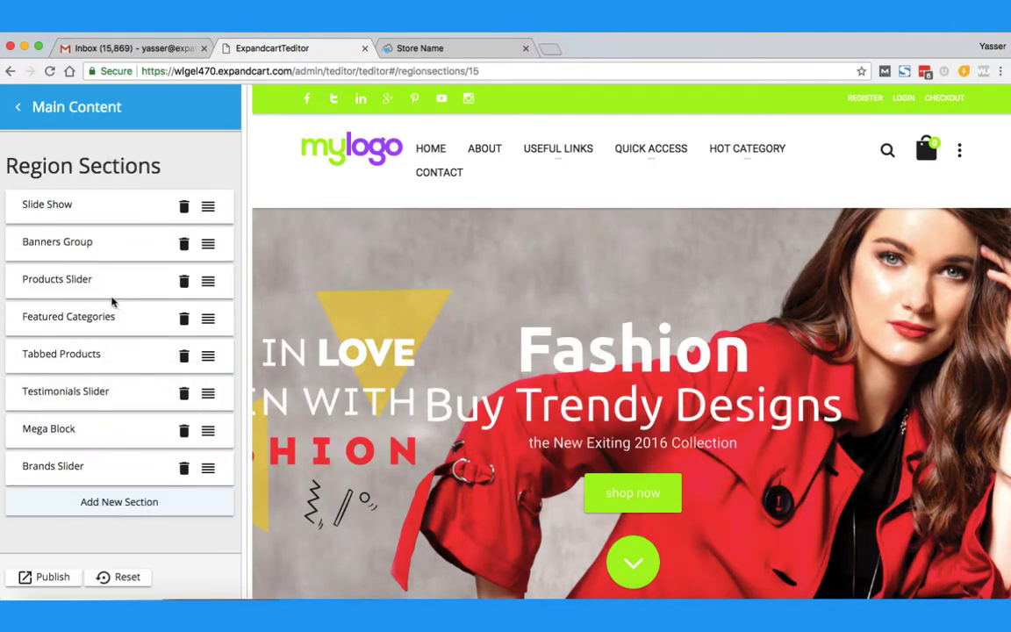
pyautogui.click(52, 204)
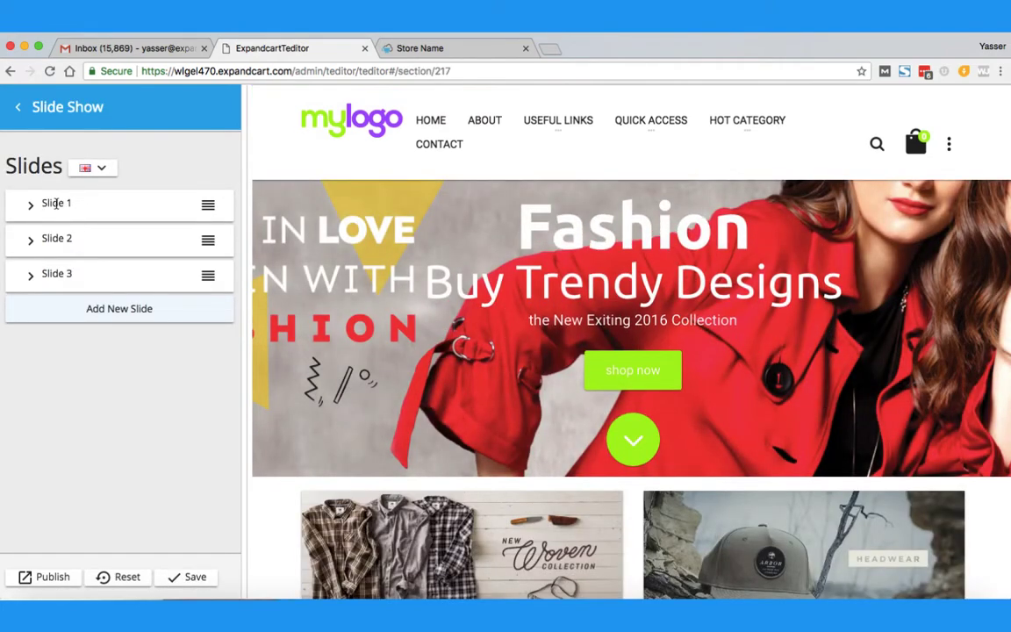
pyautogui.click(36, 208)
pyautogui.doubleClick(119, 271)
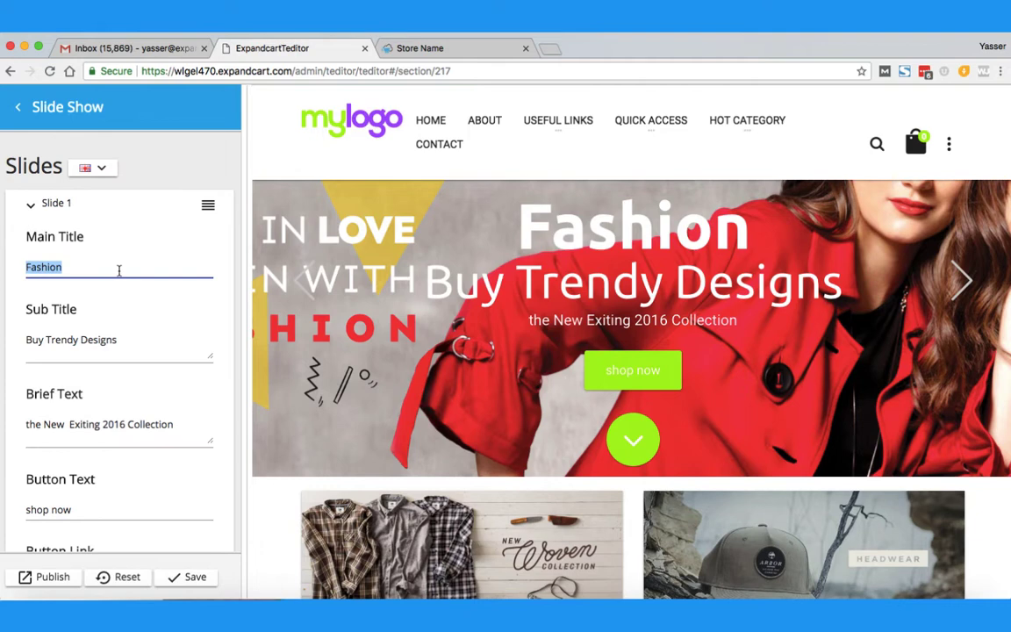
pyautogui.doubleClick(127, 346)
pyautogui.click(187, 428)
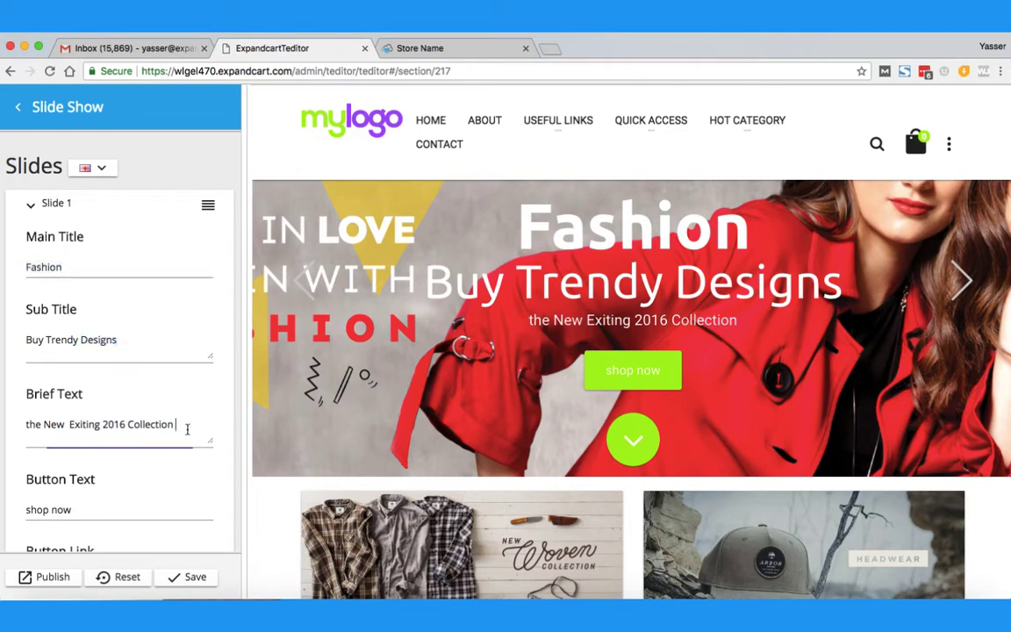
pyautogui.scroll(-3, 156, 467)
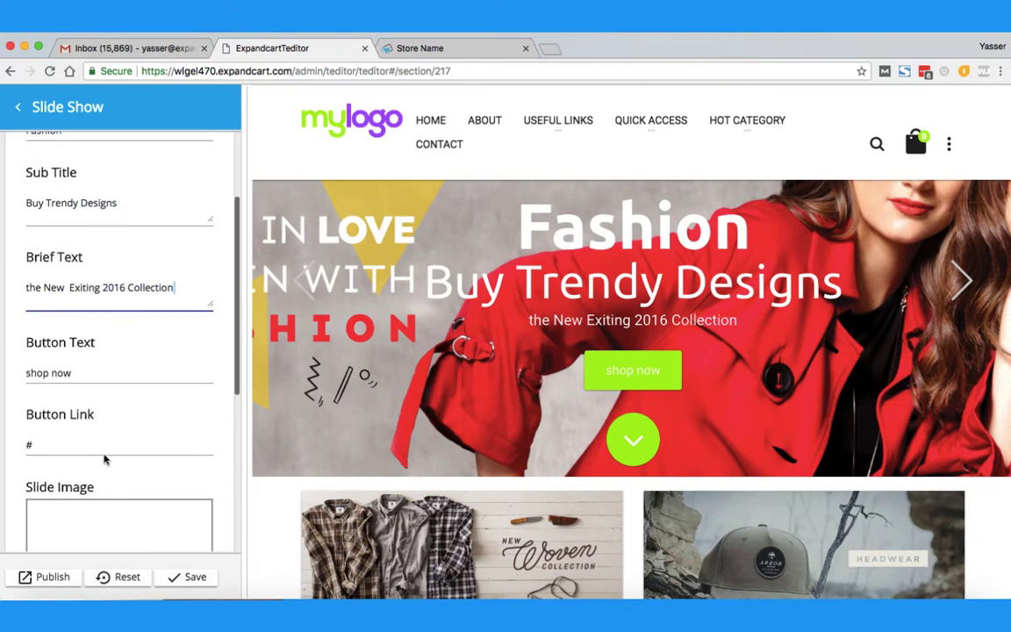
pyautogui.click(106, 456)
pyautogui.scroll(-4, 106, 457)
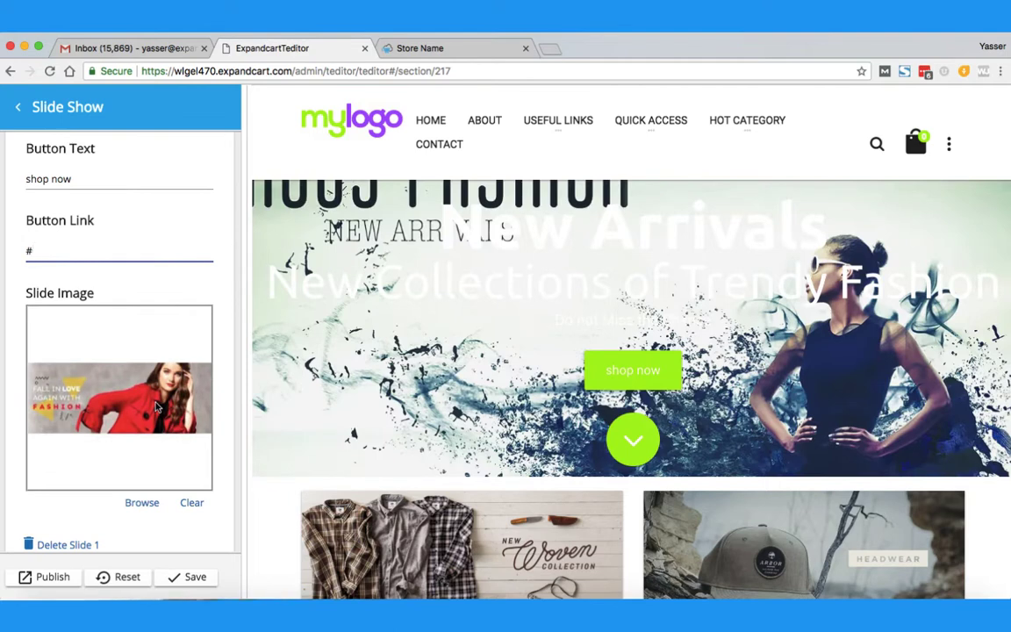
# Replace Slide 1's image with slide1.png, the semi-formal attire banner
pyautogui.click(138, 507)
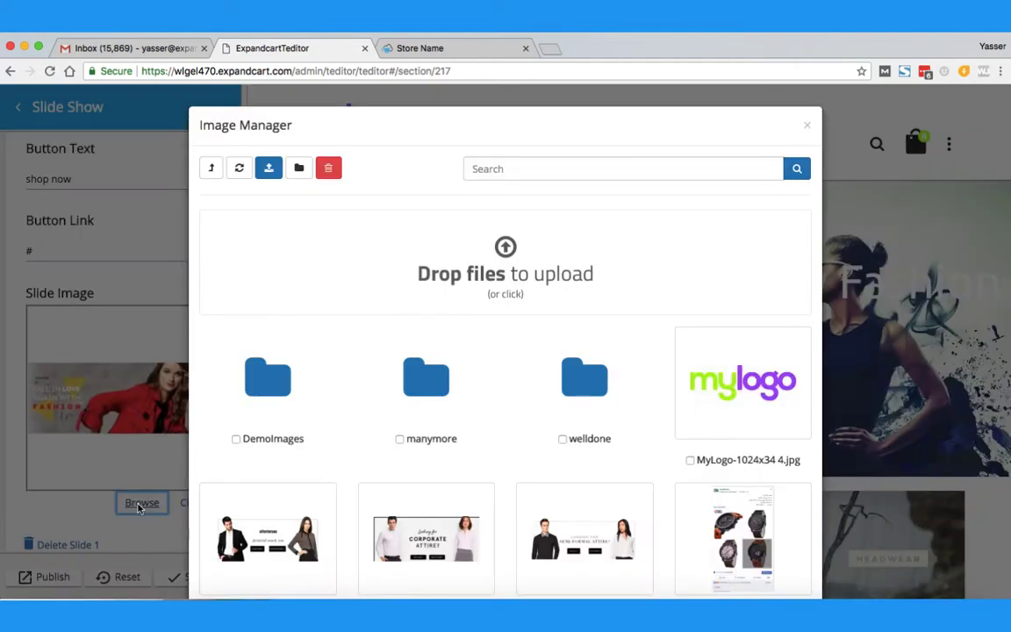
pyautogui.scroll(-3, 551, 392)
pyautogui.click(551, 393)
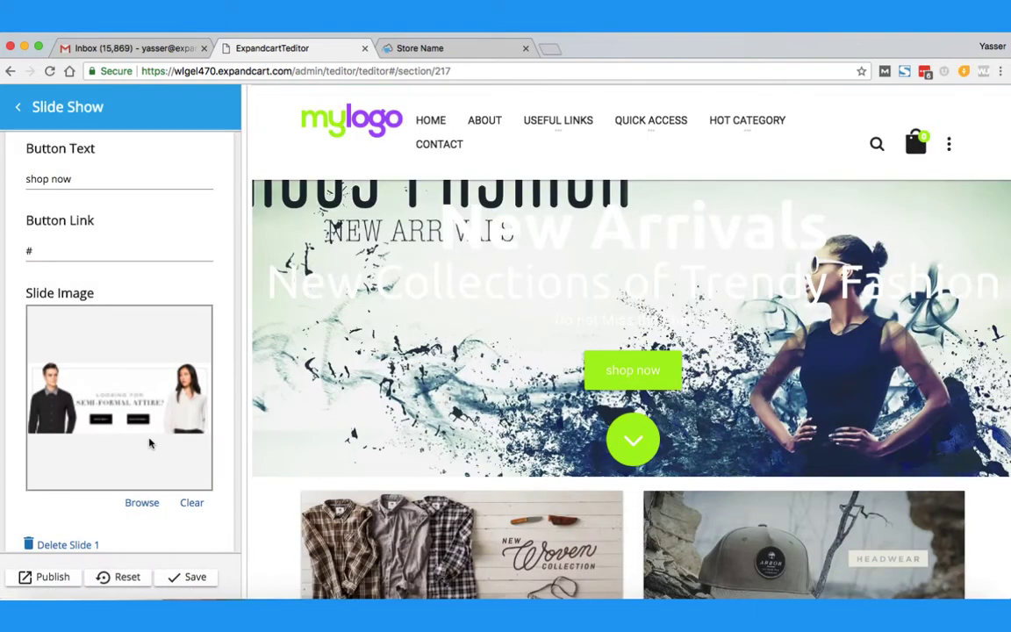
pyautogui.scroll(-1, 163, 448)
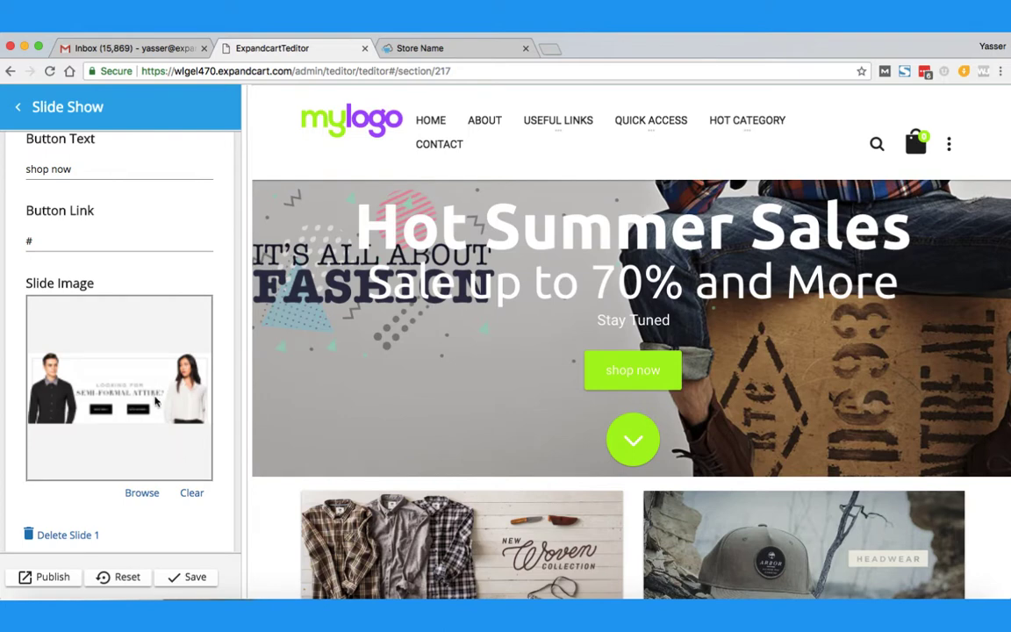
pyautogui.scroll(10, 154, 401)
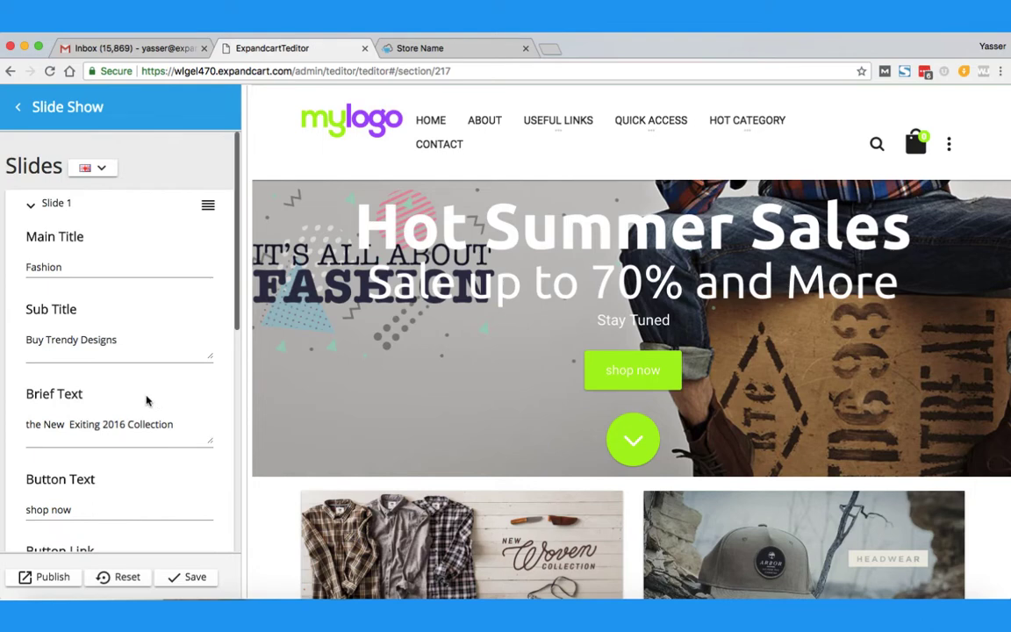
# Clear Slide 1's Main Title, Sub Title and Brief Text
pyautogui.doubleClick(81, 269)
pyautogui.press('BackSpace')
pyautogui.click(124, 334)
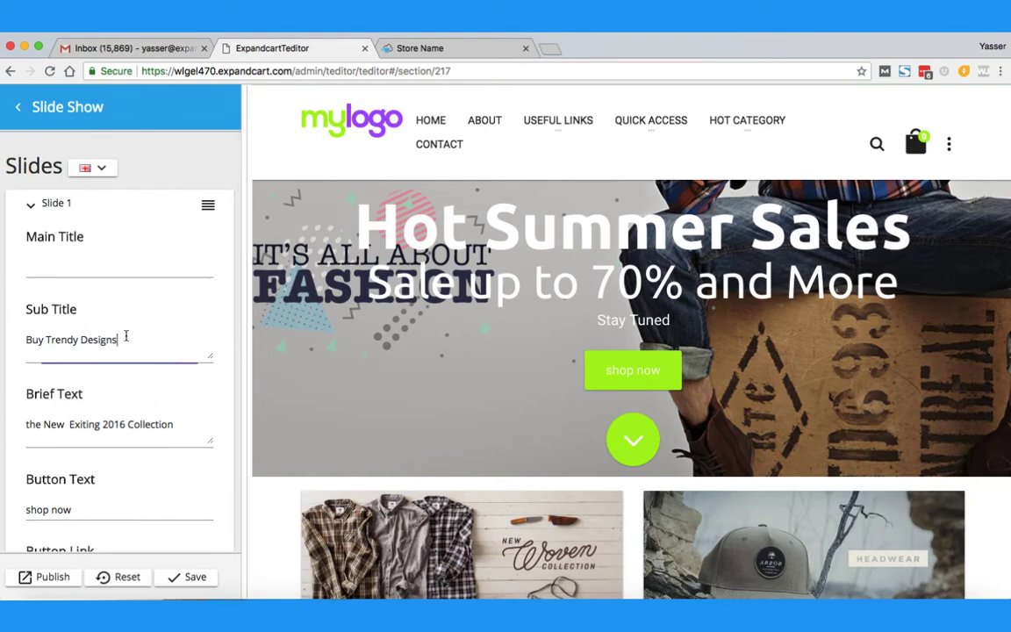
pyautogui.hotkey('ctrl', 'a')
pyautogui.press('BackSpace')
pyautogui.press('Tab')
pyautogui.press('BackSpace')
pyautogui.scroll(-2, 155, 511)
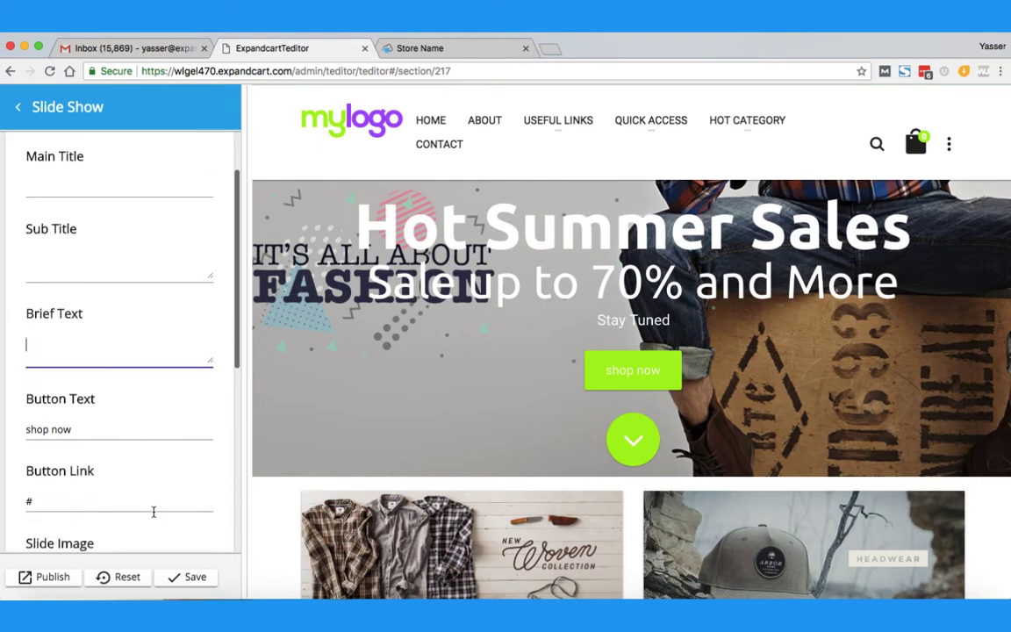
pyautogui.click(125, 424)
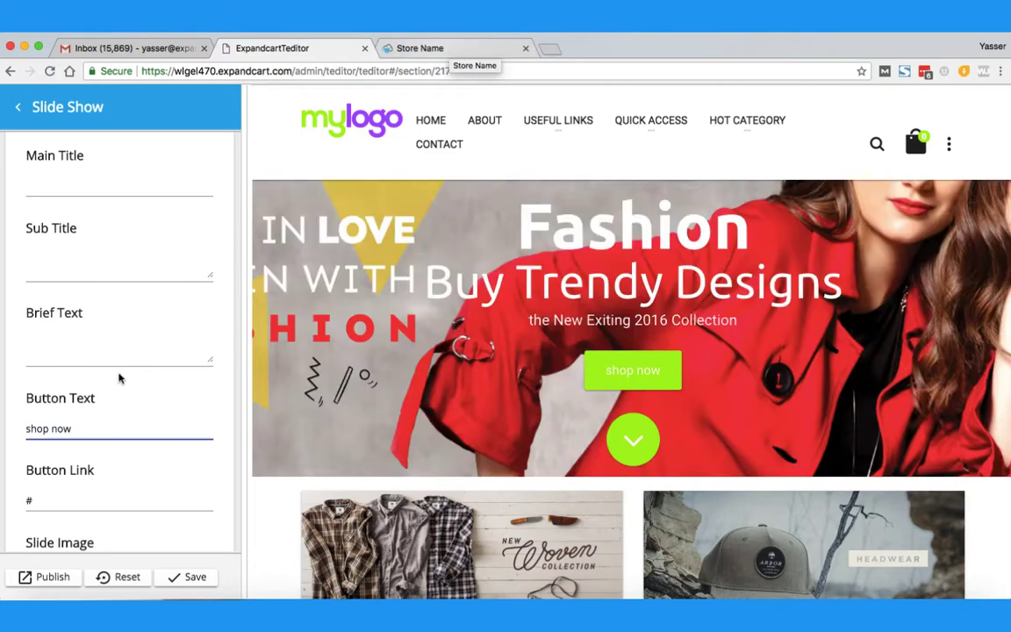
# Copy the Fashion category page's address from the storefront tab
pyautogui.hotkey('ctrl', 'Tab')
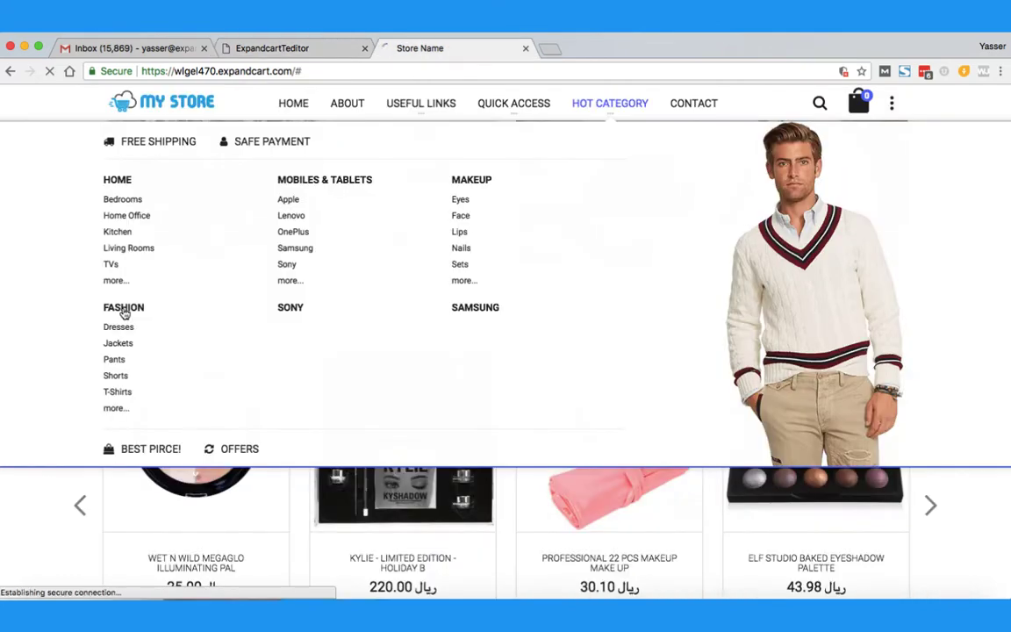
pyautogui.click(553, 77)
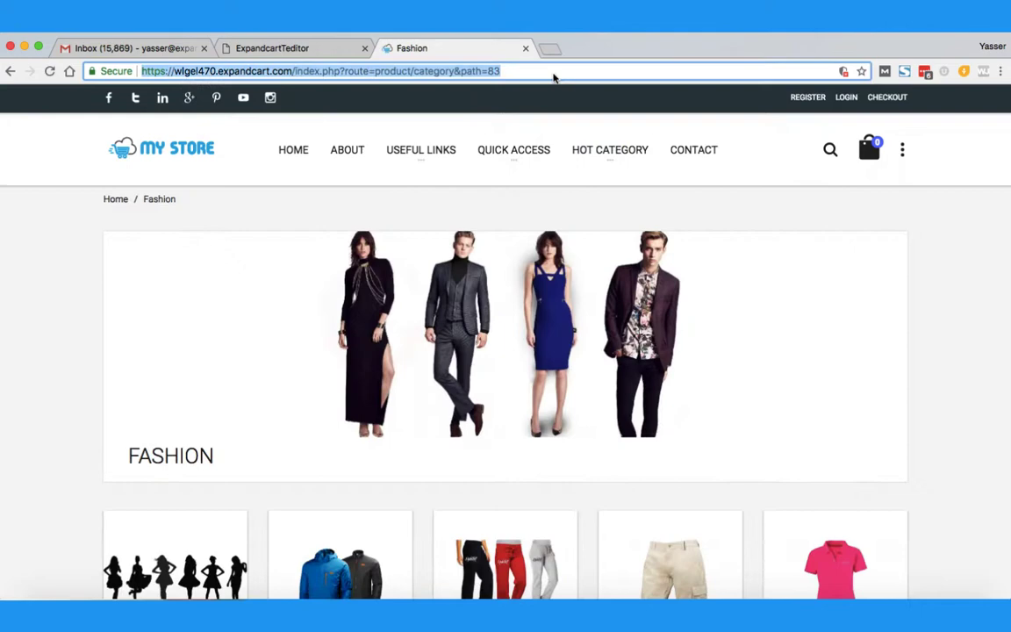
pyautogui.hotkey('ctrl', 'shift', 'Tab')
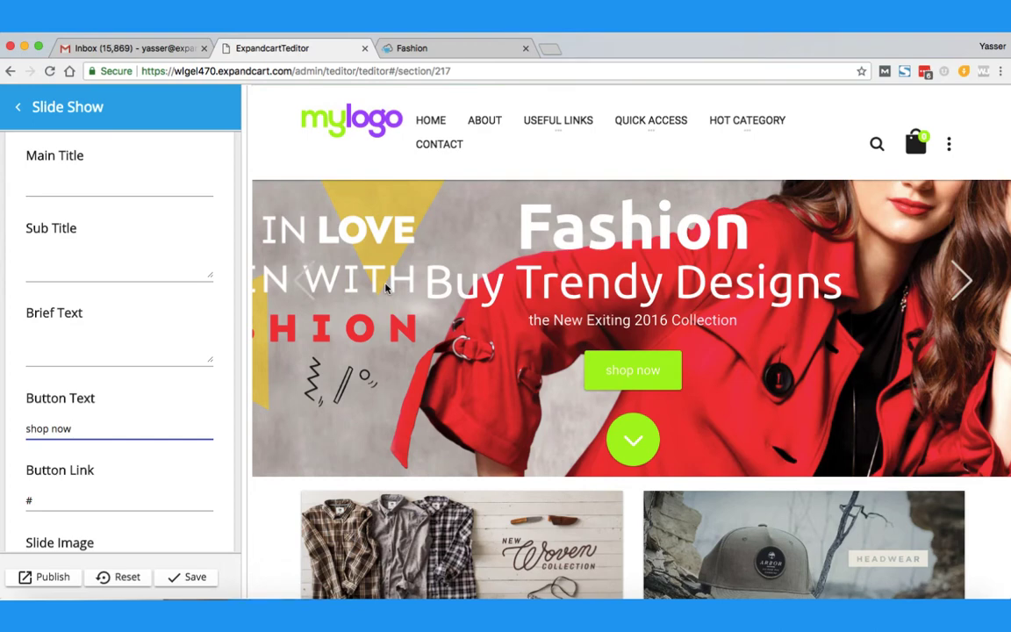
pyautogui.click(429, 50)
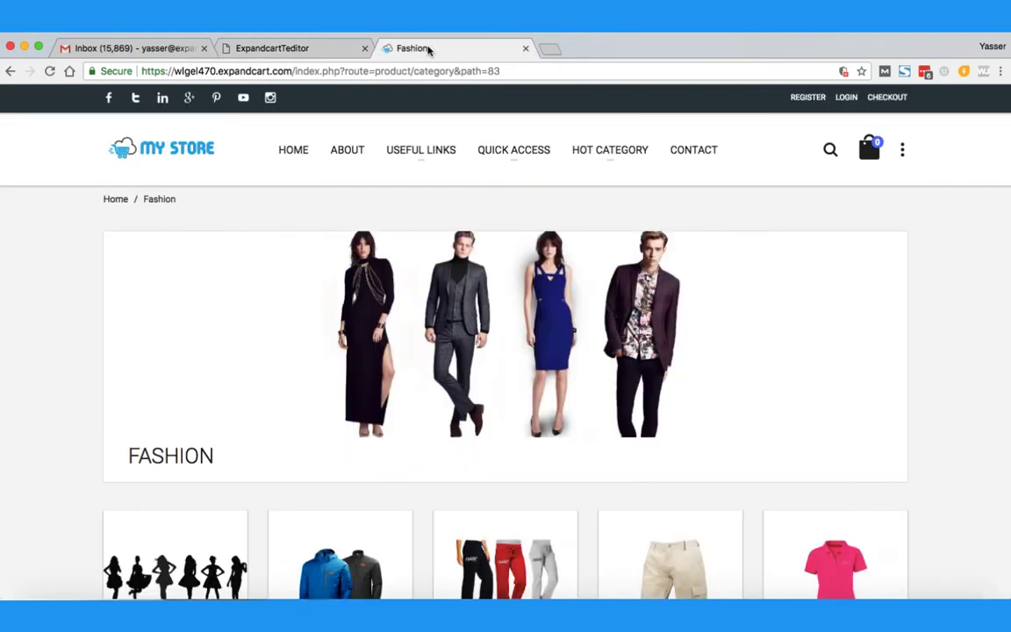
pyautogui.click(544, 74)
pyautogui.press('super+c')
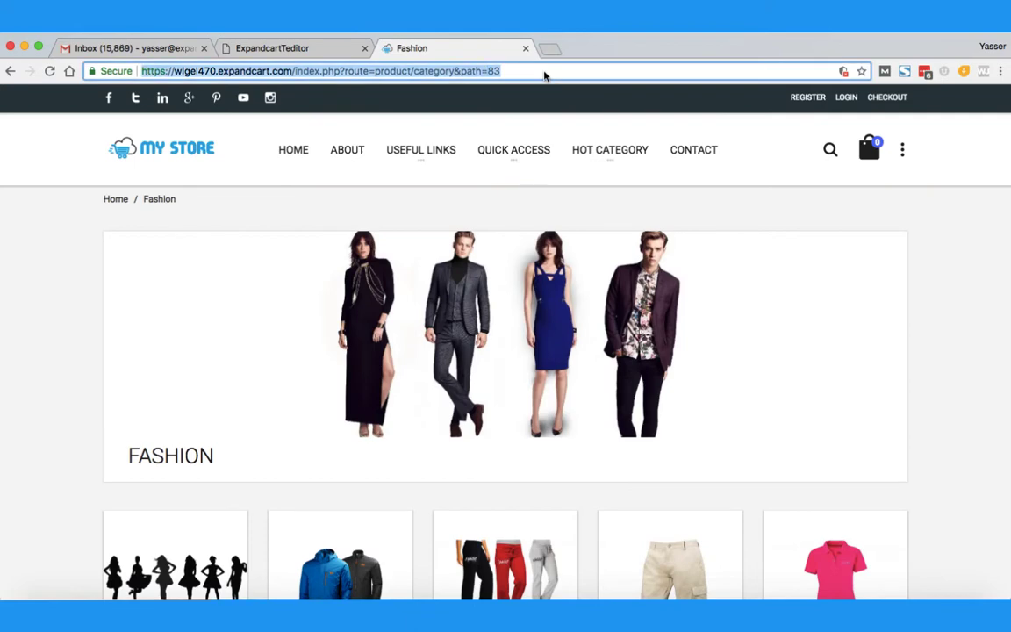
pyautogui.click(264, 49)
# Set Slide 1's Button Link to the relative Fashion category URL and save the draft
pyautogui.doubleClick(84, 494)
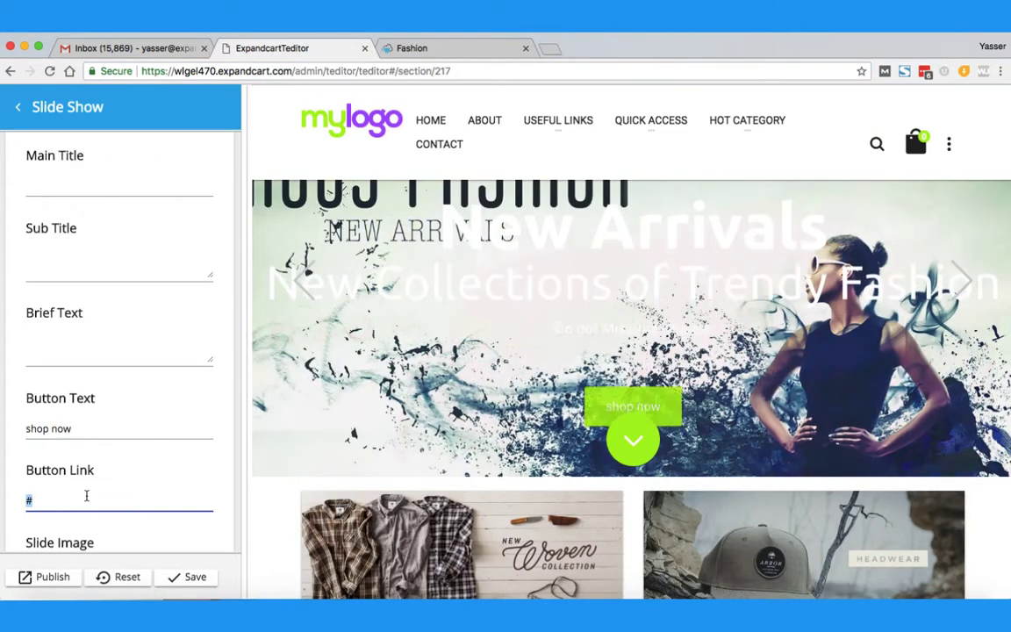
pyautogui.press('super+v')
pyautogui.moveTo(86, 497); pyautogui.dragTo(1, 497)
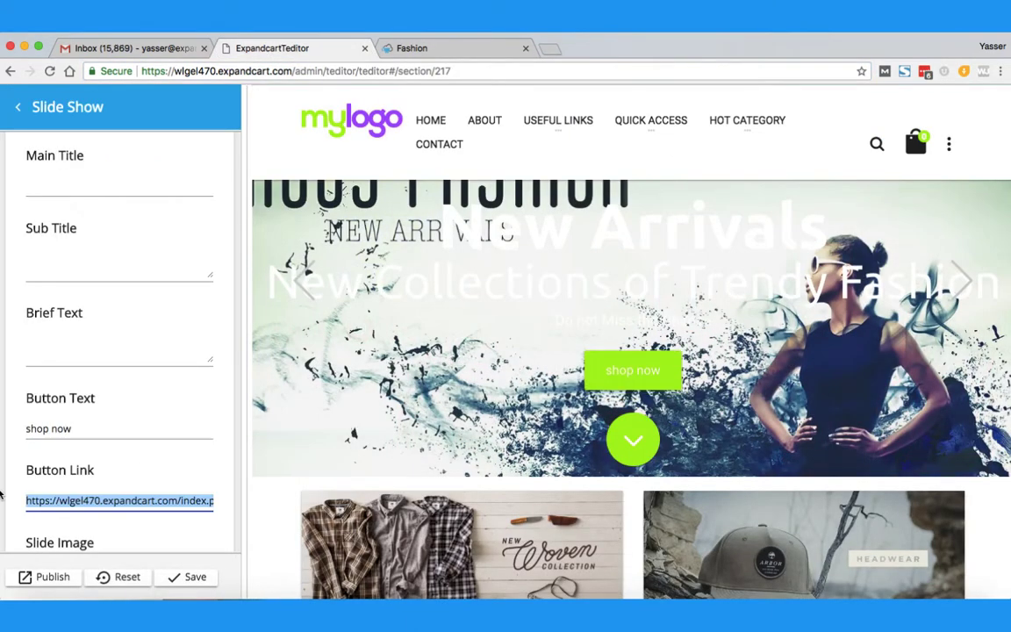
pyautogui.click(179, 498)
pyautogui.moveTo(180, 499); pyautogui.dragTo(2, 483)
pyautogui.press('BackSpace')
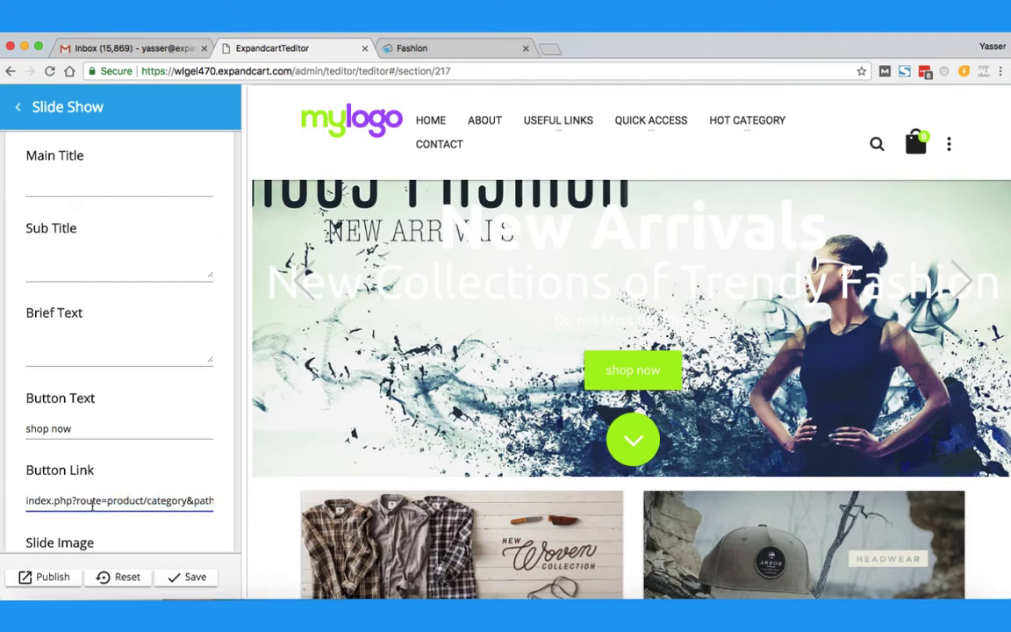
pyautogui.scroll(-5, 93, 505)
pyautogui.click(195, 581)
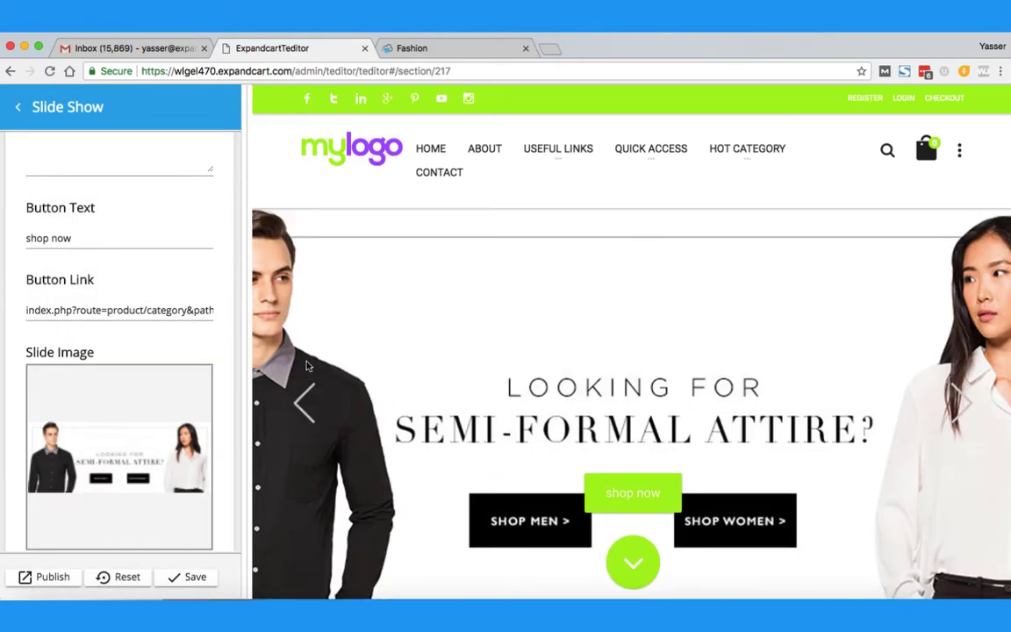
# Go from the Fashion page to the store home page and scroll through its unchanged slide
pyautogui.click(452, 49)
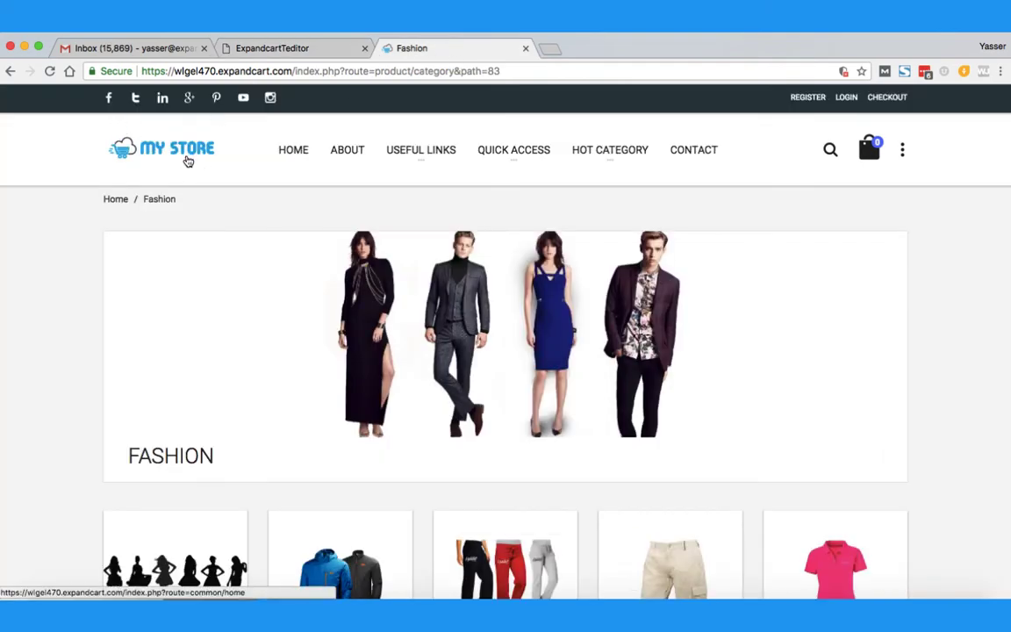
pyautogui.click(188, 162)
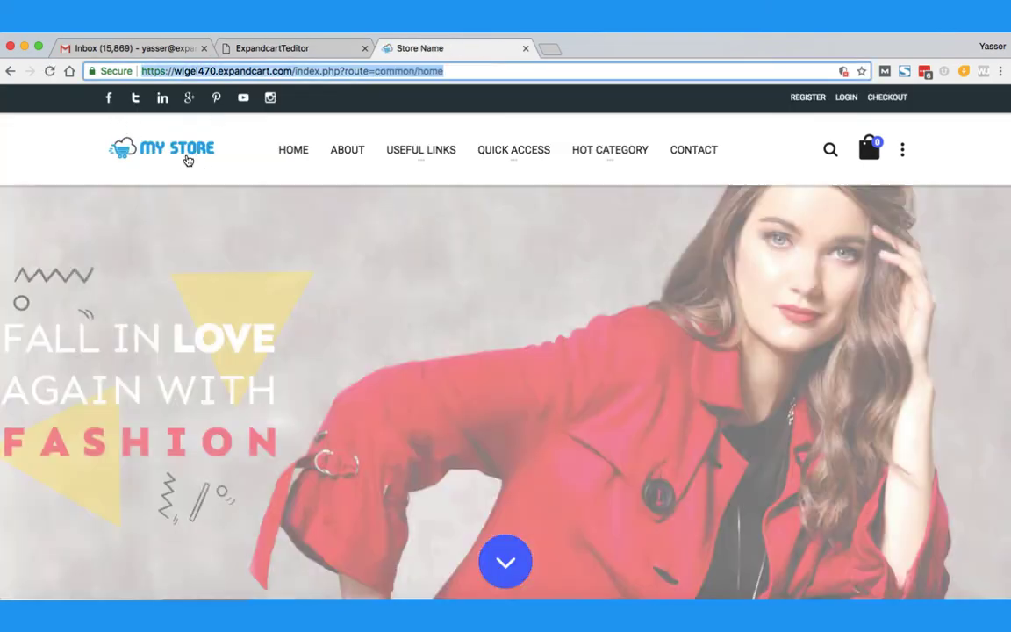
pyautogui.scroll(-3, 330, 265)
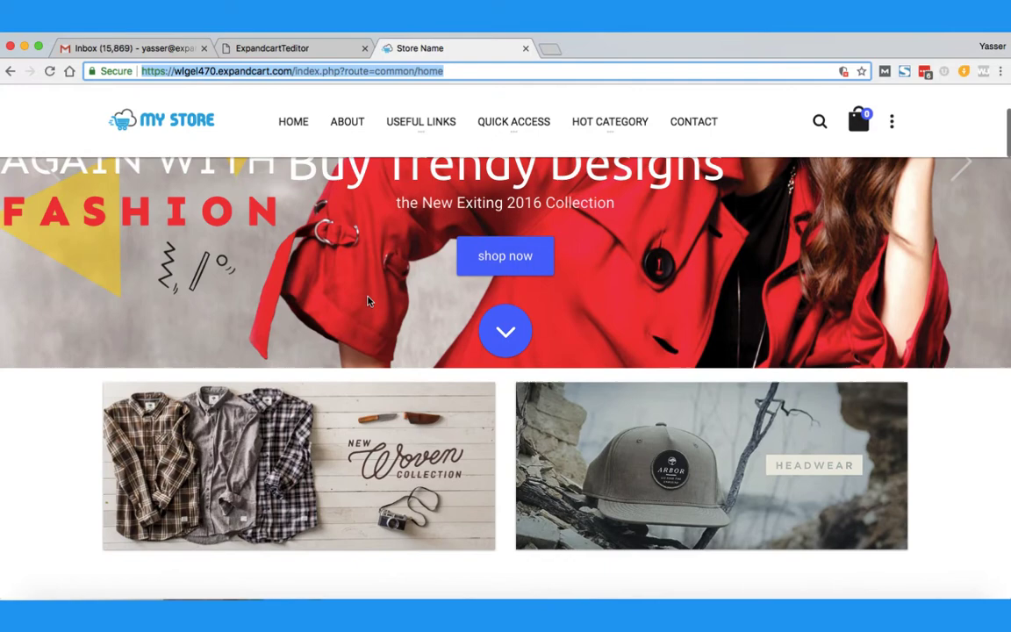
pyautogui.scroll(3, 369, 301)
pyautogui.scroll(-5, 369, 302)
pyautogui.scroll(5, 369, 301)
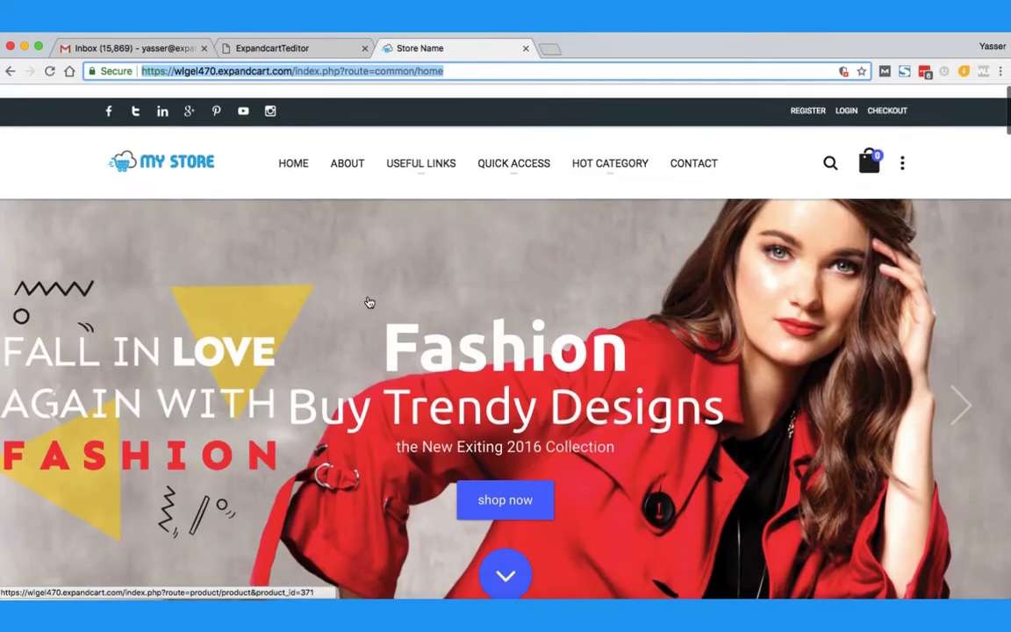
pyautogui.scroll(-1, 370, 303)
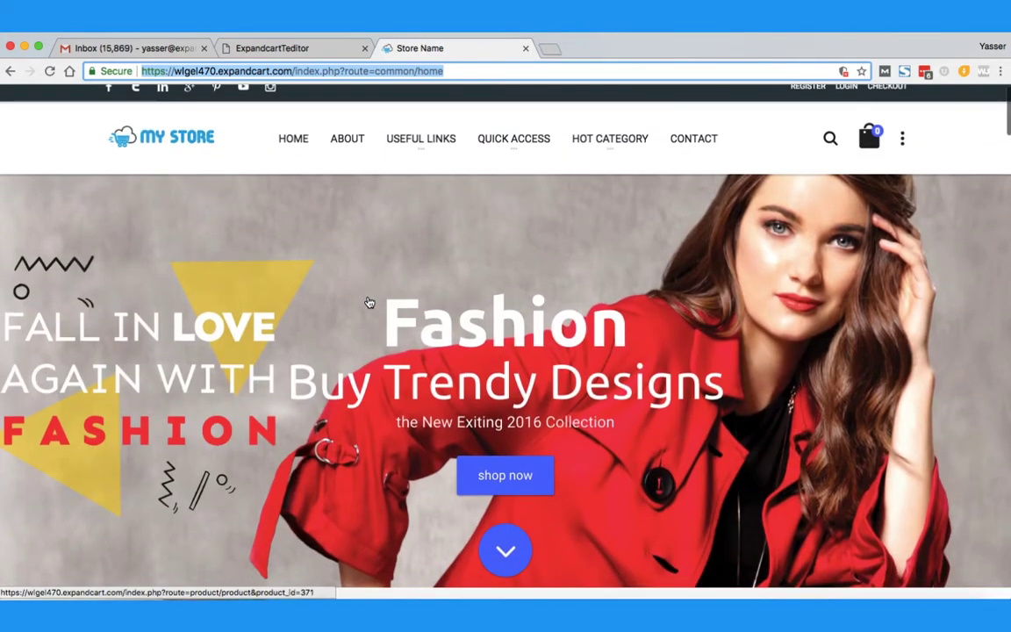
pyautogui.scroll(-5, 369, 301)
pyautogui.scroll(5, 369, 301)
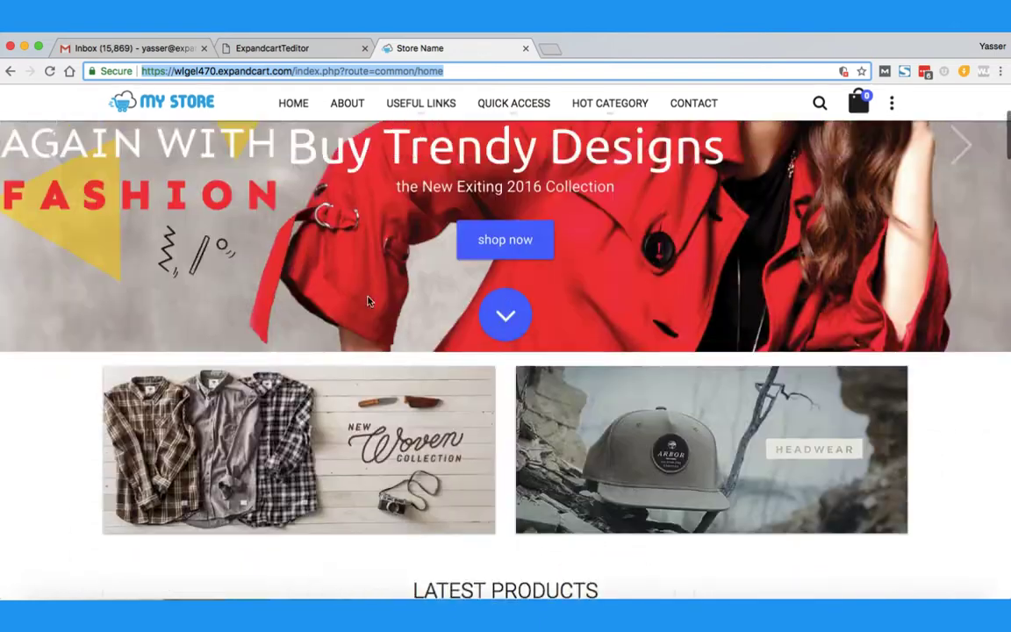
# Publish the updated slide show changes to the live store
pyautogui.click(271, 49)
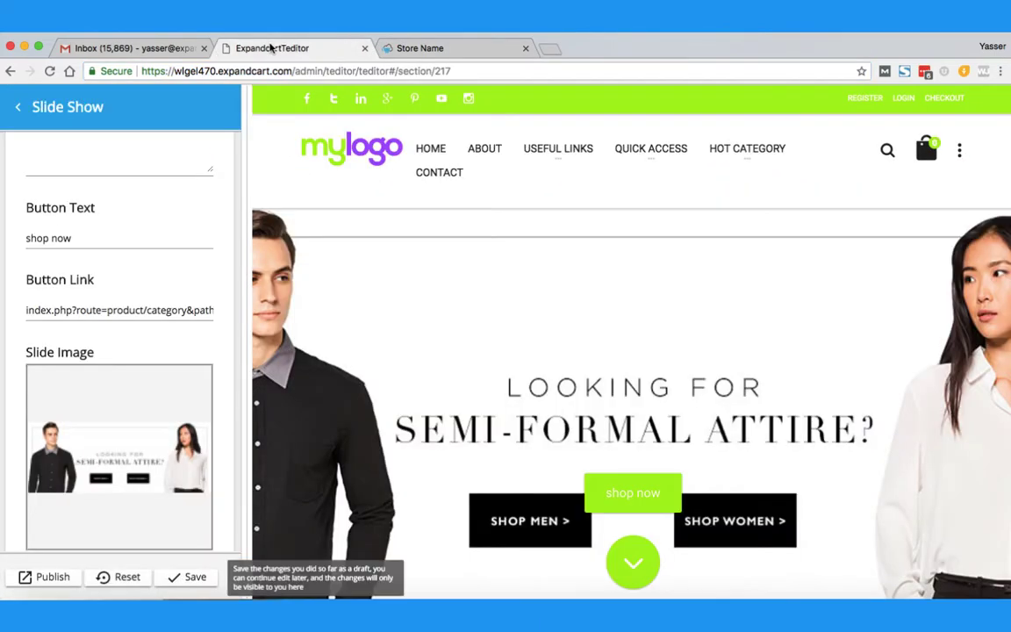
pyautogui.click(41, 582)
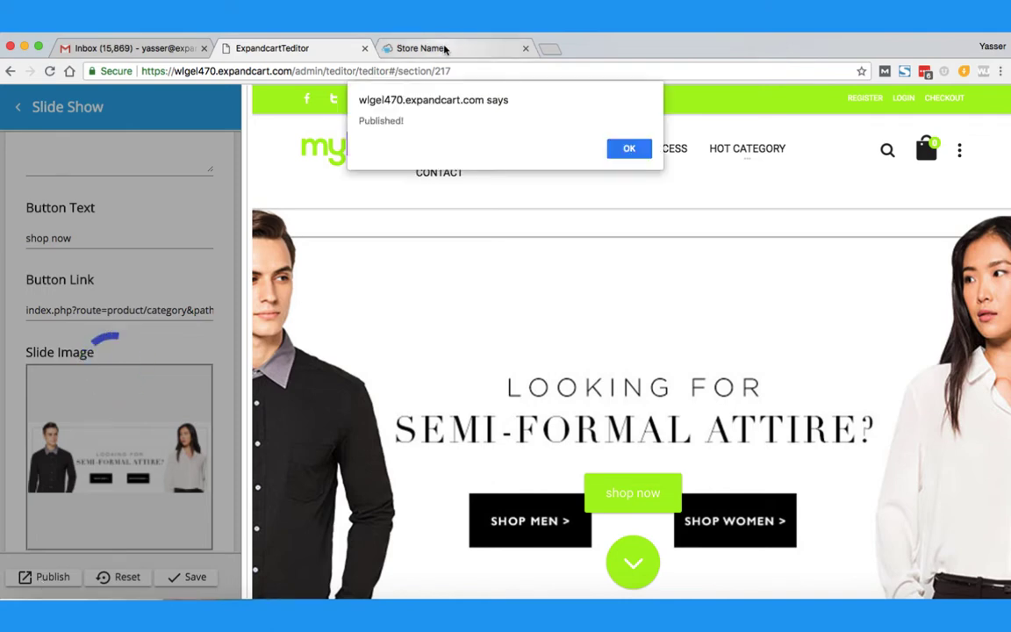
pyautogui.click(621, 149)
# On the live store, follow the slide's shop now link to the Fashion category page
pyautogui.click(439, 50)
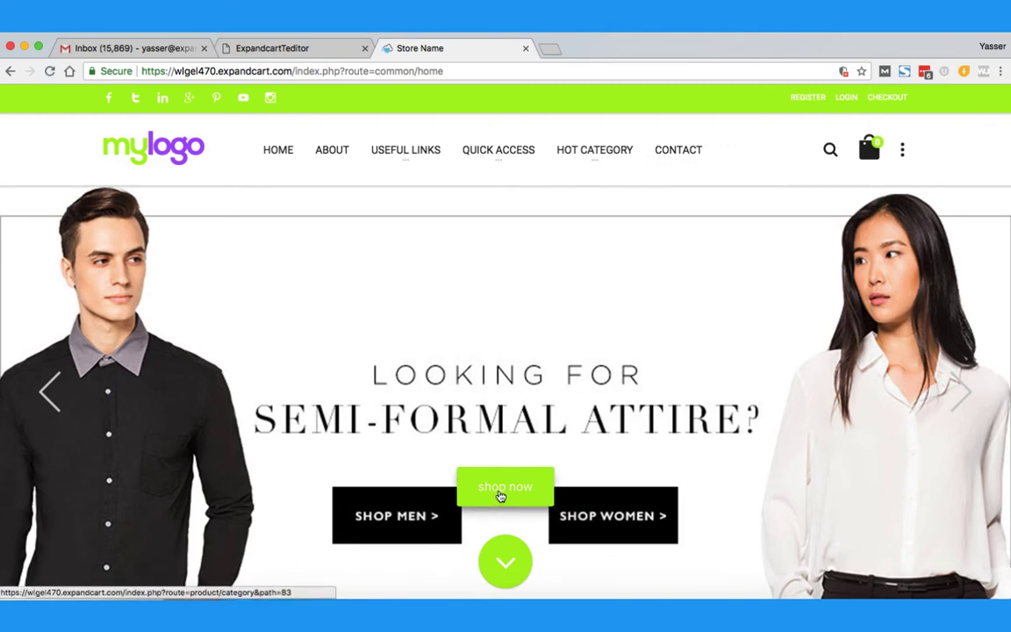
pyautogui.click(500, 497)
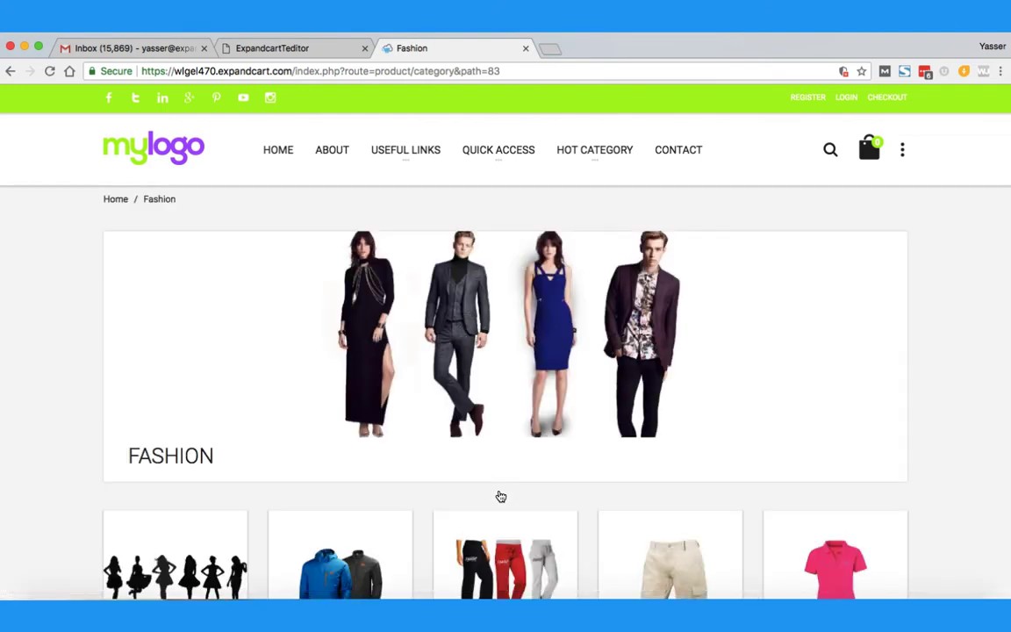
pyautogui.scroll(-20, 500, 497)
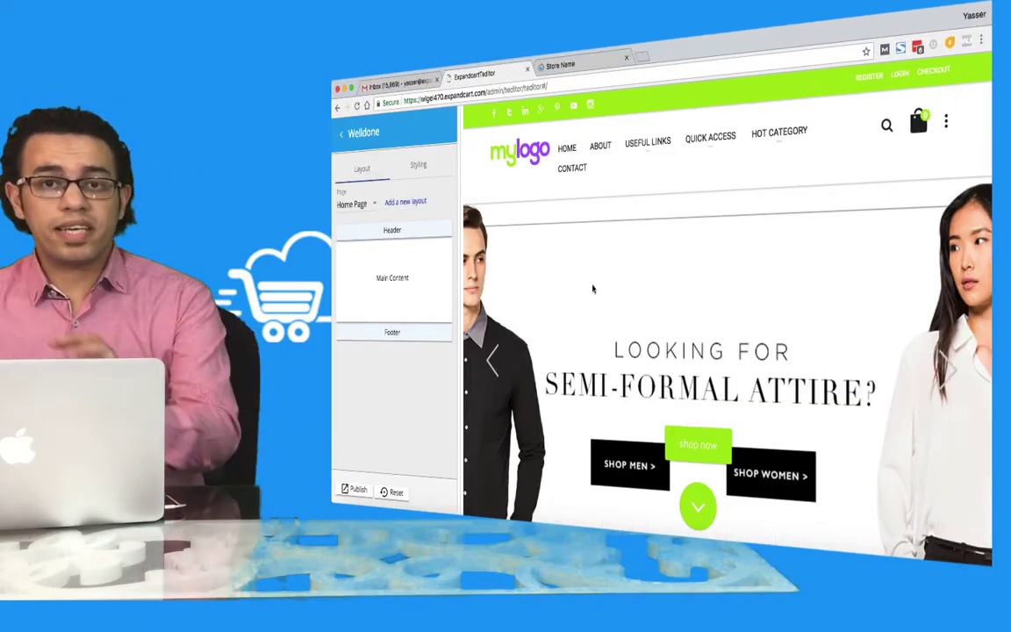
# Scroll the Welldone Home Page preview through its product, brand and category sections
pyautogui.scroll(-1, 592, 288)
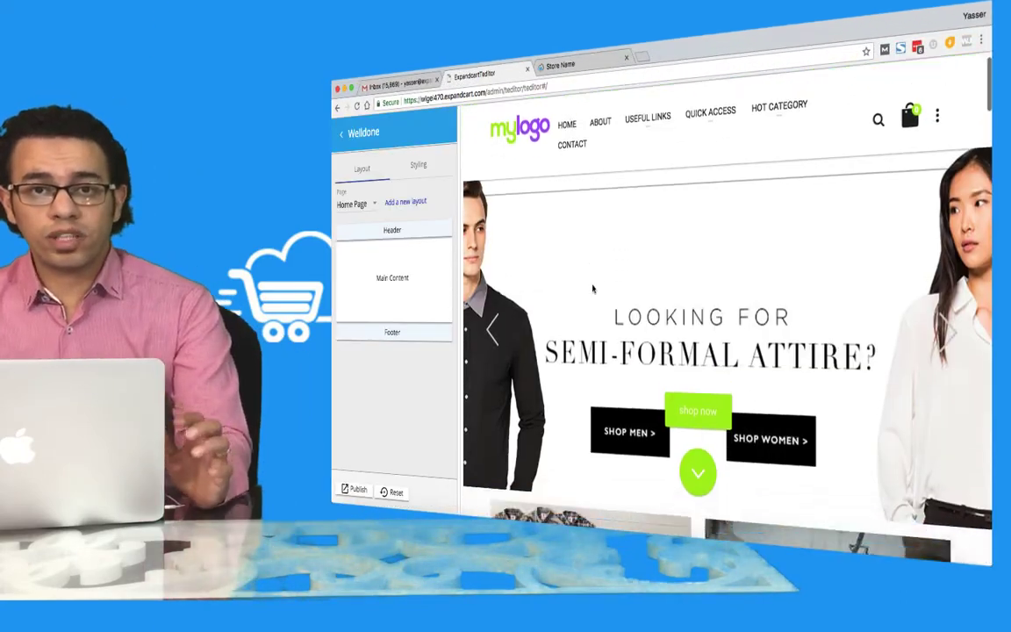
pyautogui.scroll(-10, 593, 289)
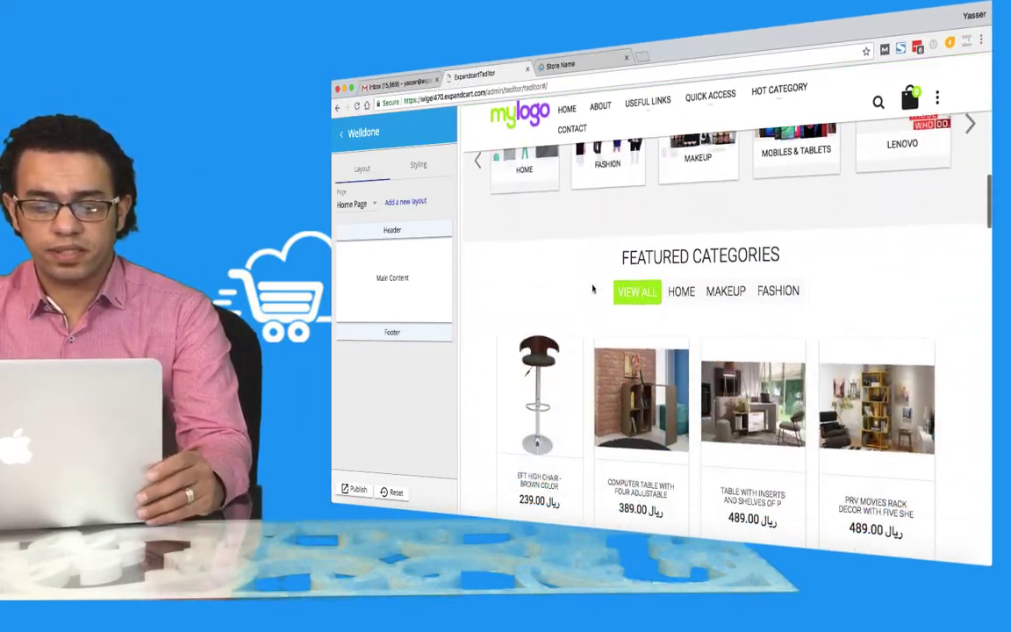
pyautogui.scroll(-10, 592, 289)
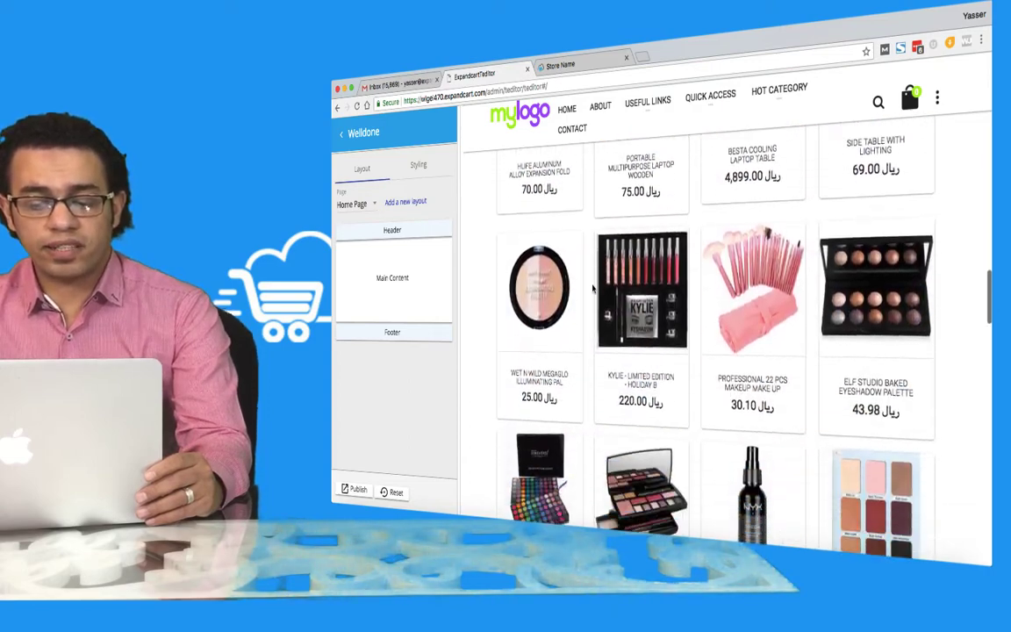
pyautogui.scroll(-10, 592, 289)
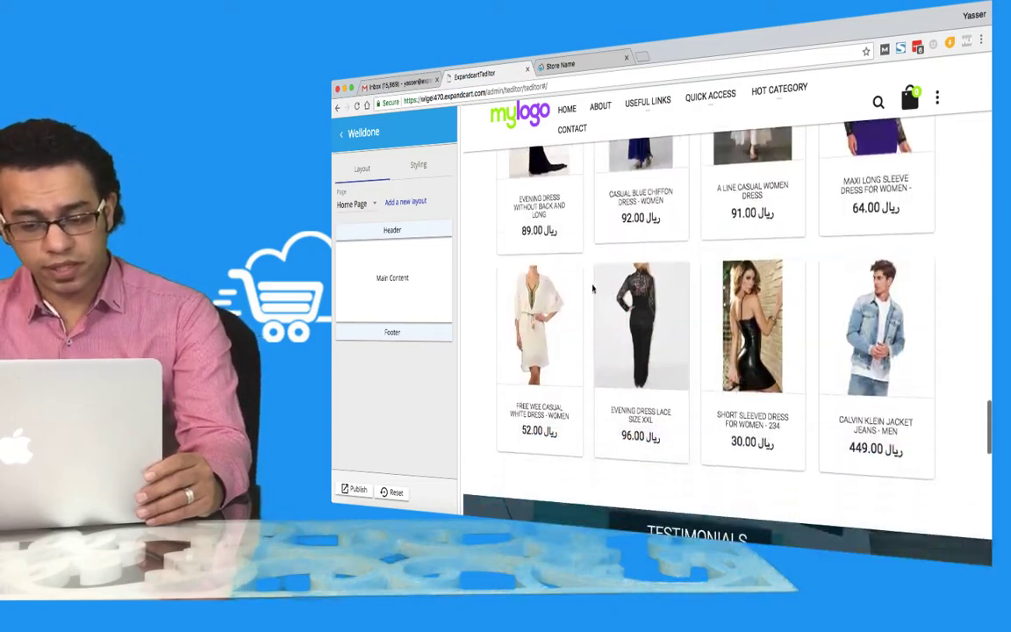
pyautogui.scroll(-10, 593, 289)
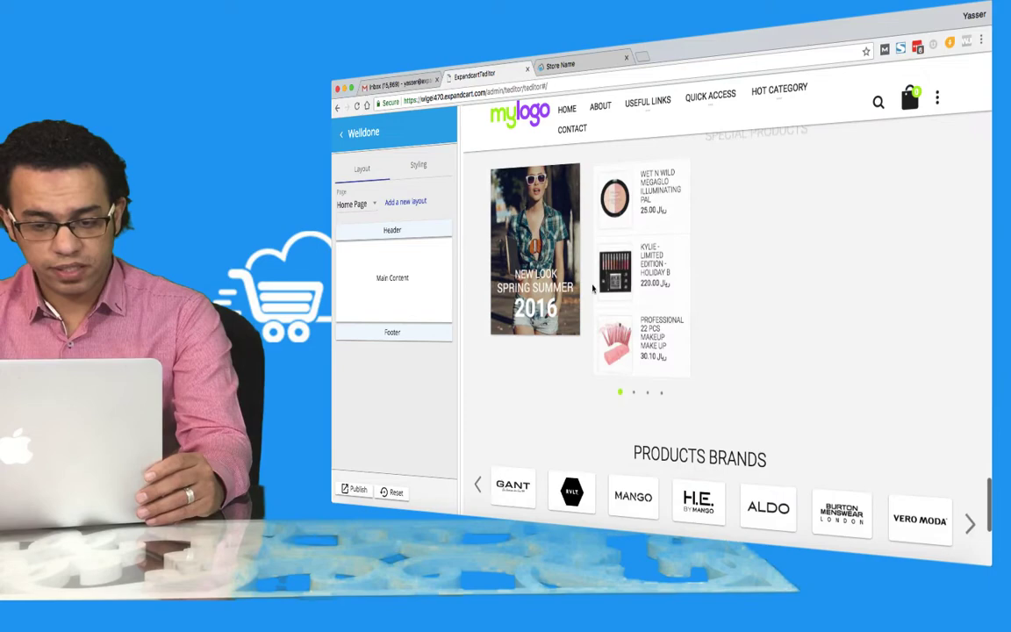
pyautogui.scroll(-5, 593, 289)
pyautogui.scroll(10, 594, 313)
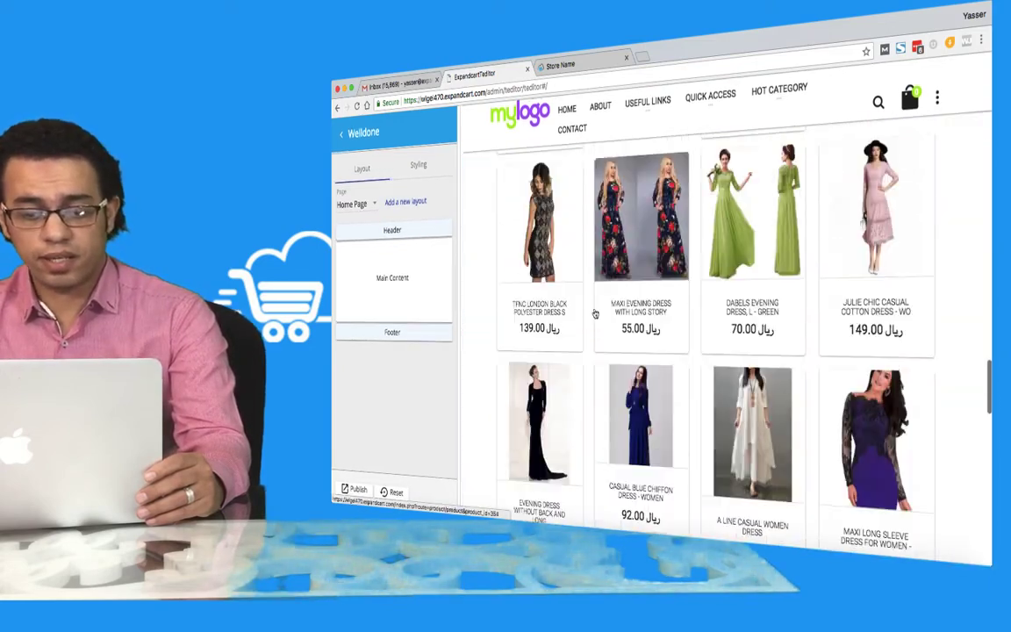
pyautogui.scroll(10, 594, 313)
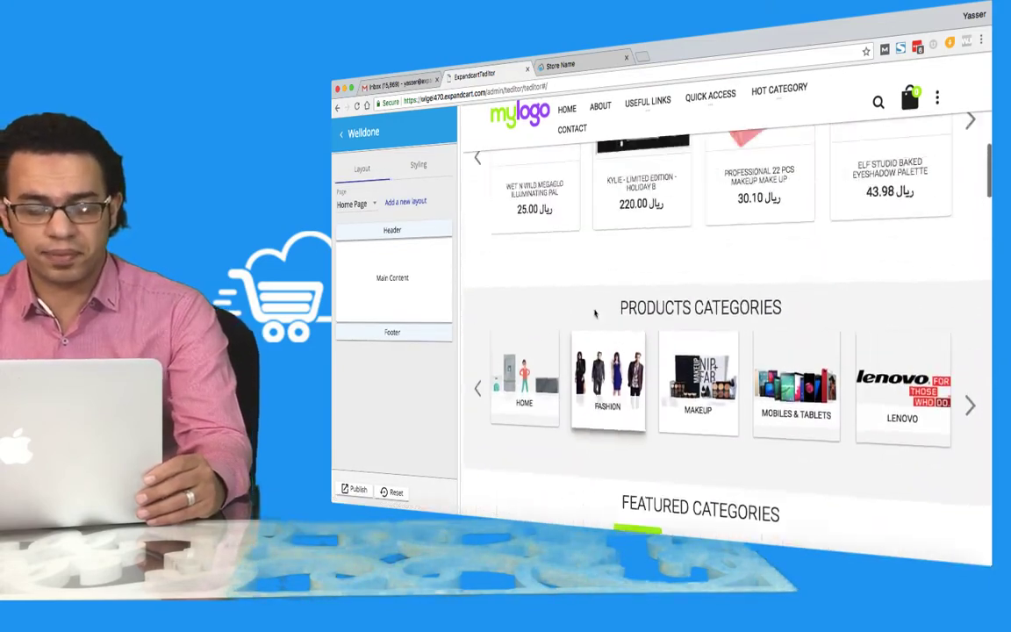
pyautogui.scroll(3, 594, 314)
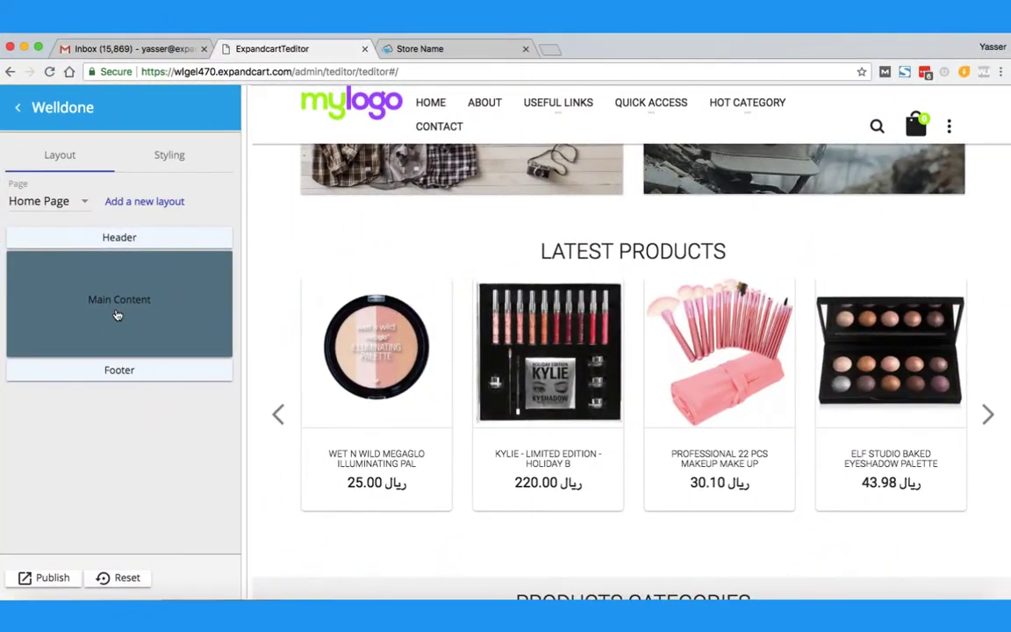
# Open the Main Content Products Slider settings and expand its Block Type dropdown
pyautogui.click(116, 316)
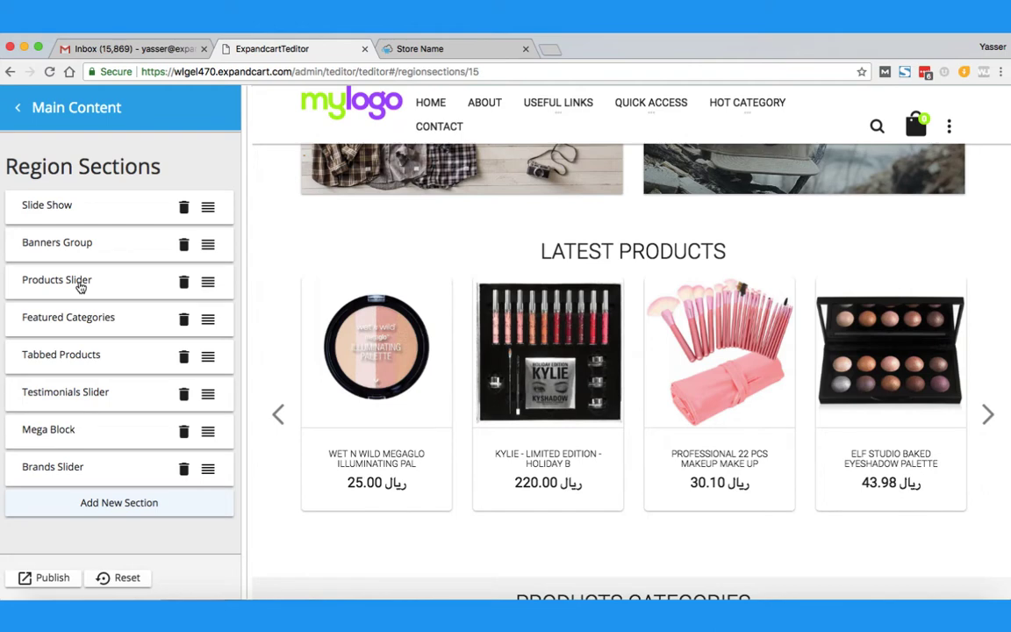
pyautogui.click(80, 285)
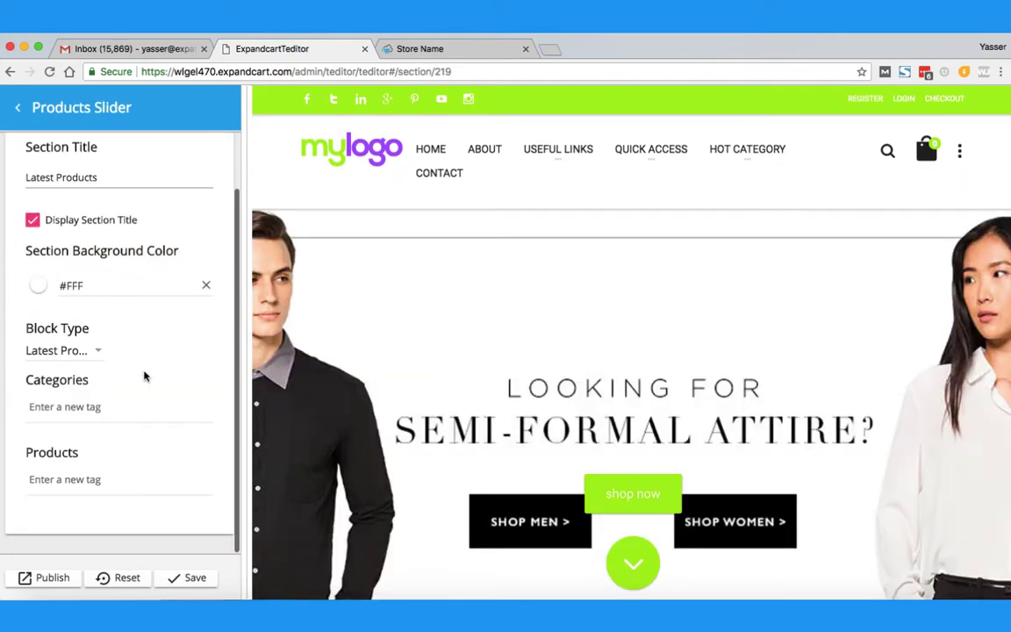
pyautogui.click(95, 354)
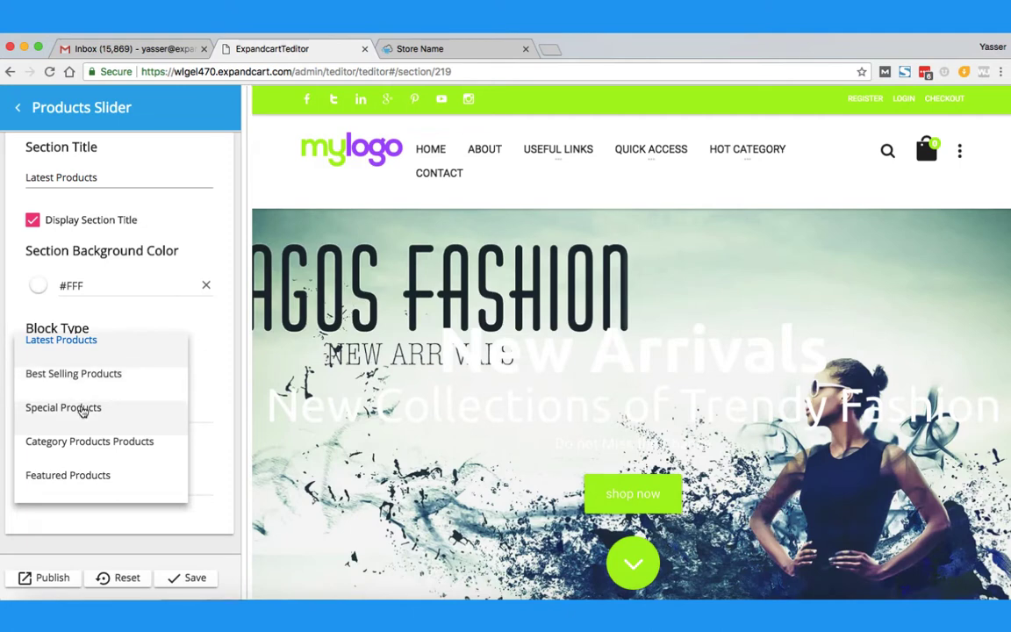
# Switch the Products Slider block type from Latest Products, leaving the Categories and Products tags empty
pyautogui.click(82, 409)
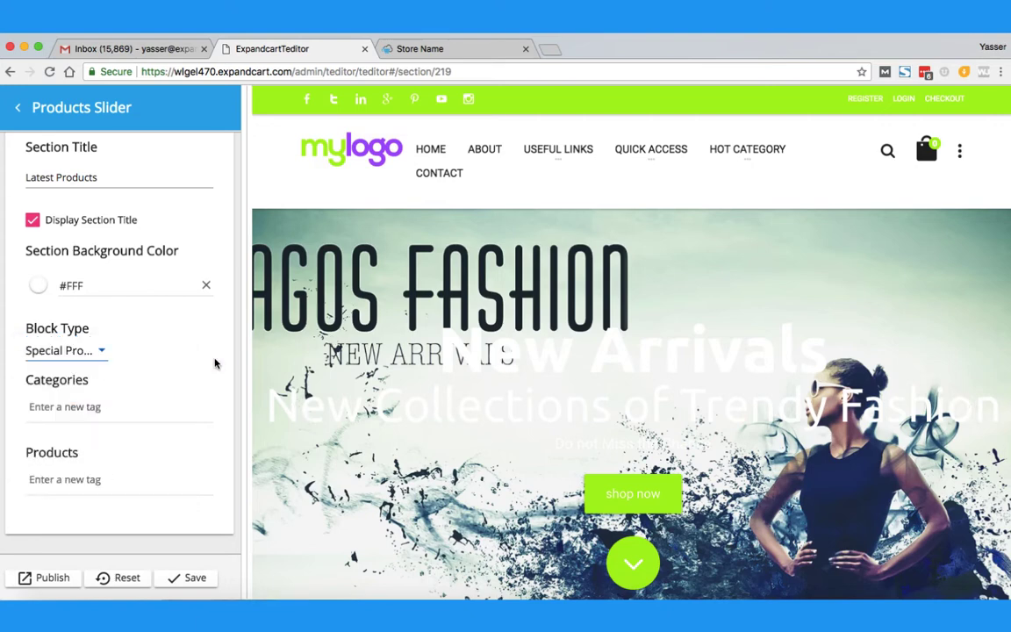
pyautogui.click(150, 410)
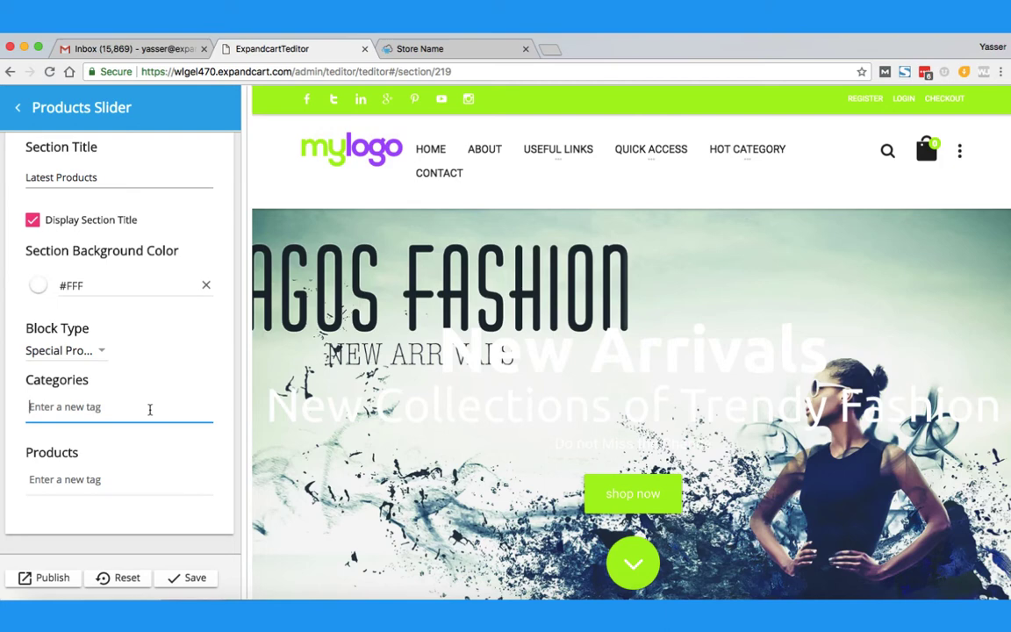
pyautogui.click(95, 481)
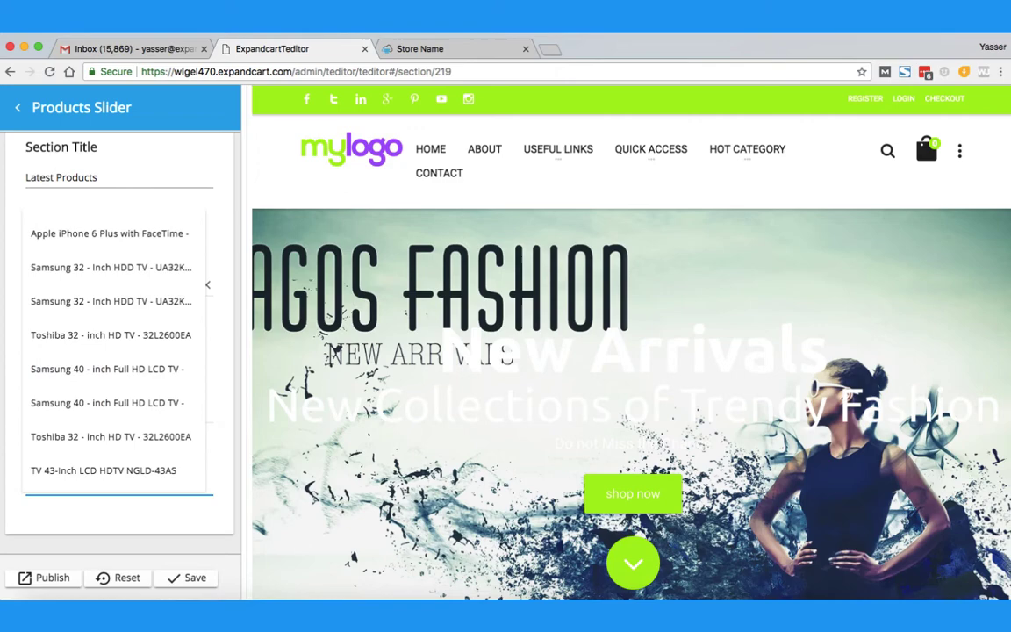
pyautogui.scroll(-3, 94, 470)
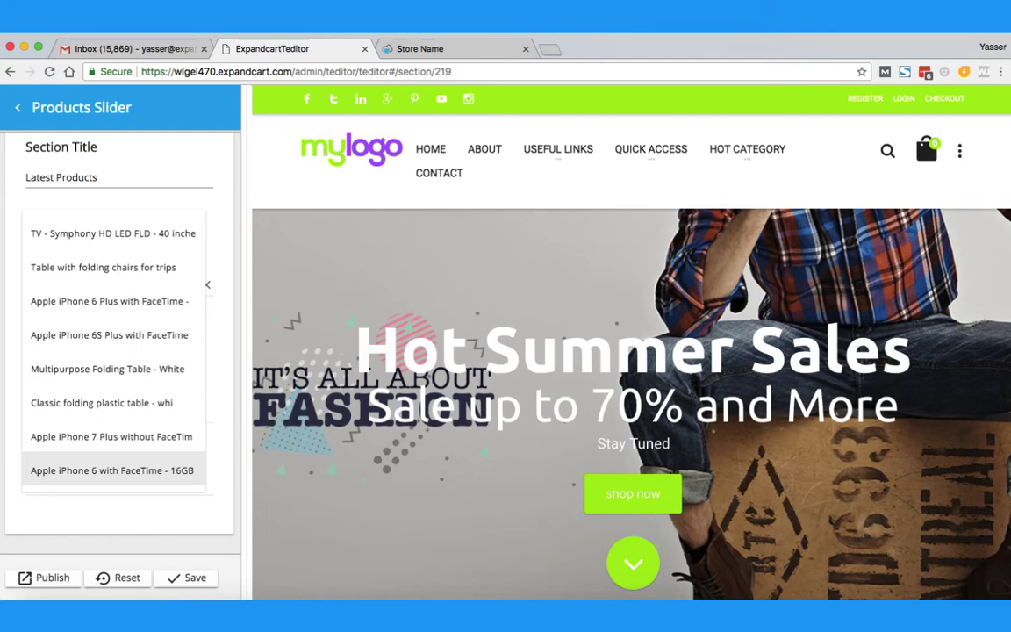
pyautogui.click(164, 528)
pyautogui.click(48, 484)
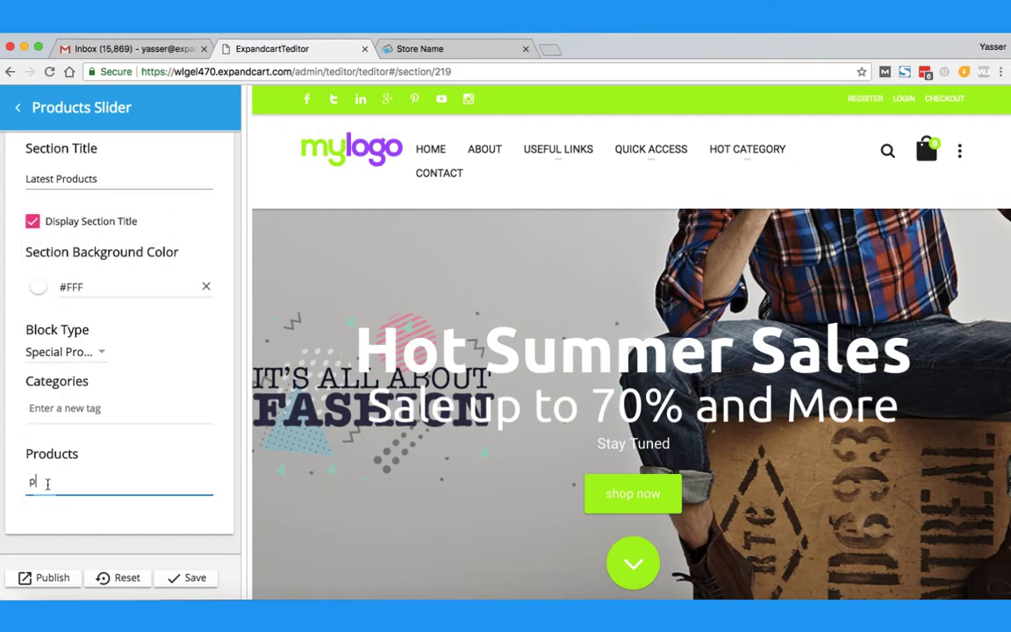
pyautogui.press('BackSpace')
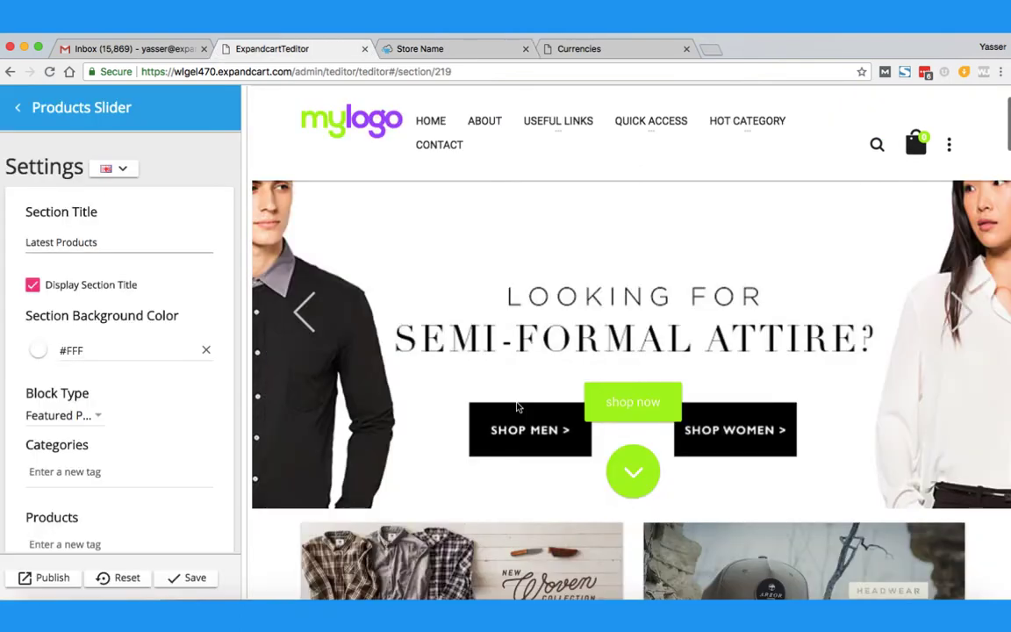
pyautogui.scroll(-6, 518, 406)
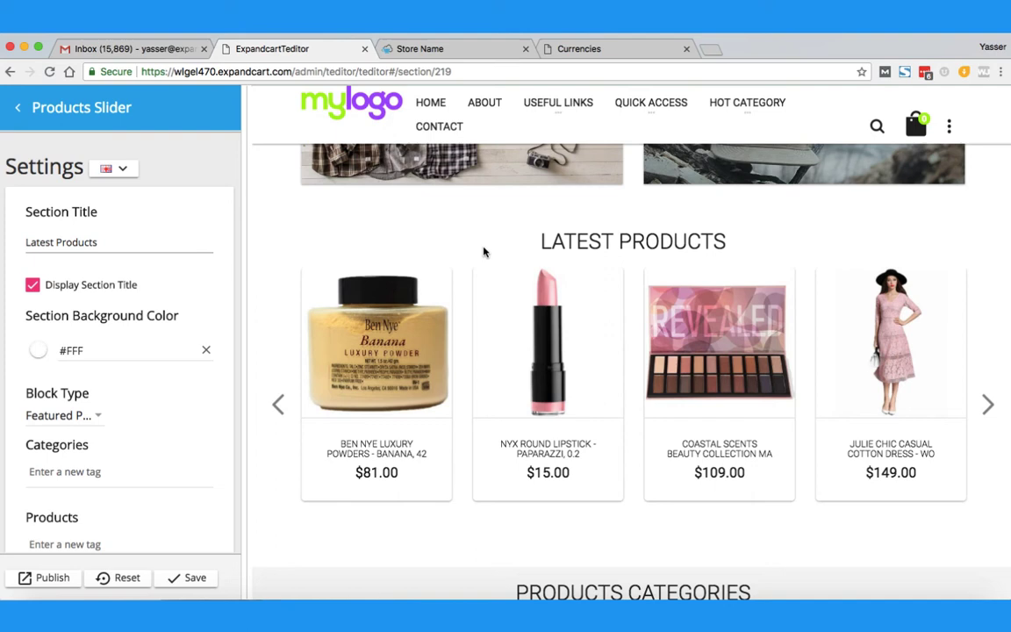
# Replace the Latest Products section title with 'Special Offers' and save the slider as a draft
pyautogui.moveTo(735, 236); pyautogui.dragTo(738, 240)
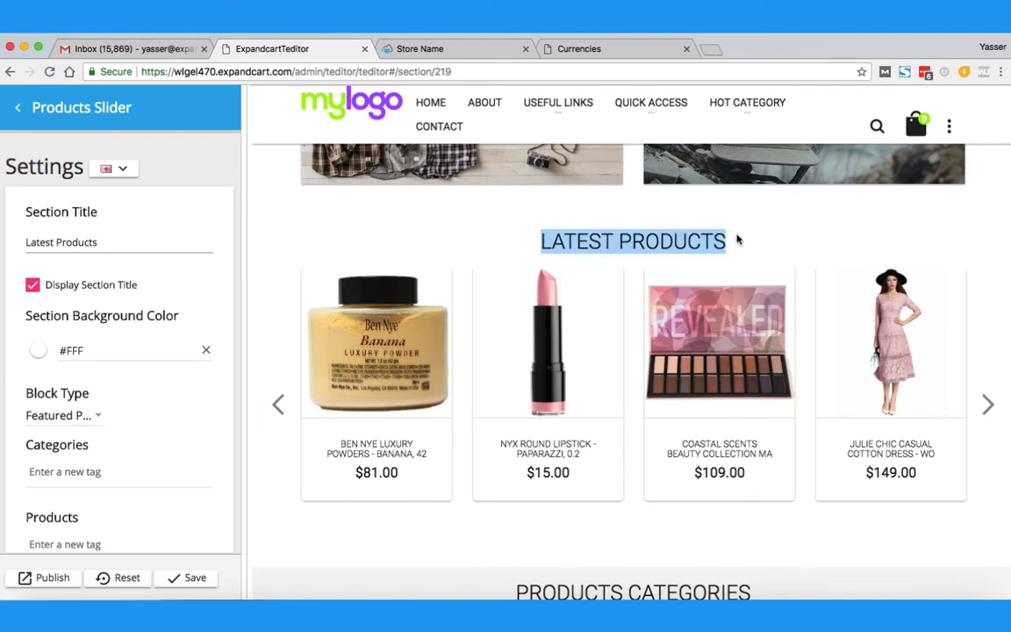
pyautogui.tripleClick(122, 239)
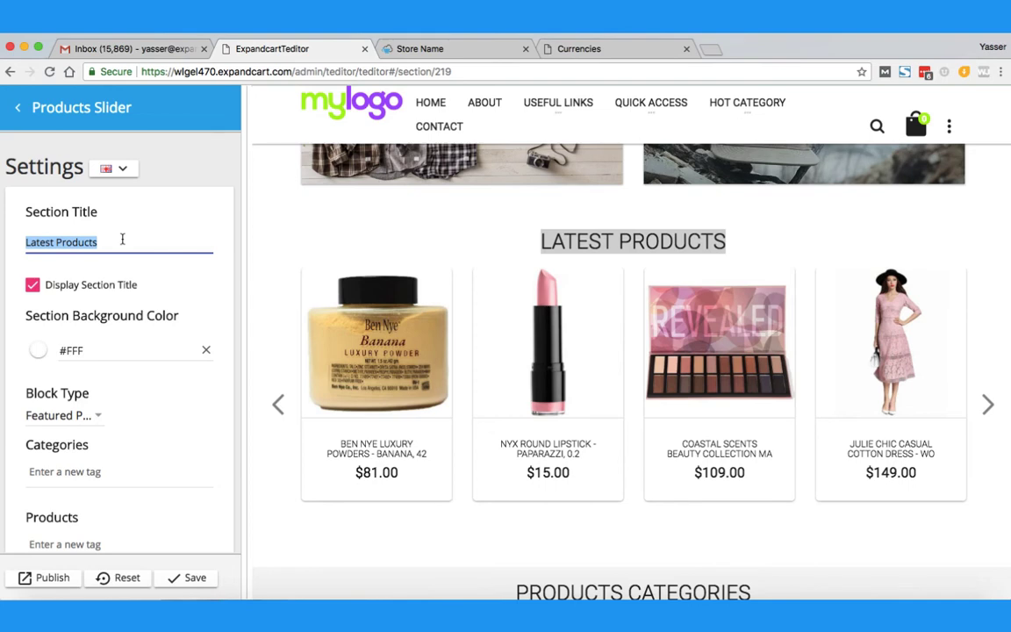
pyautogui.write('Feat')
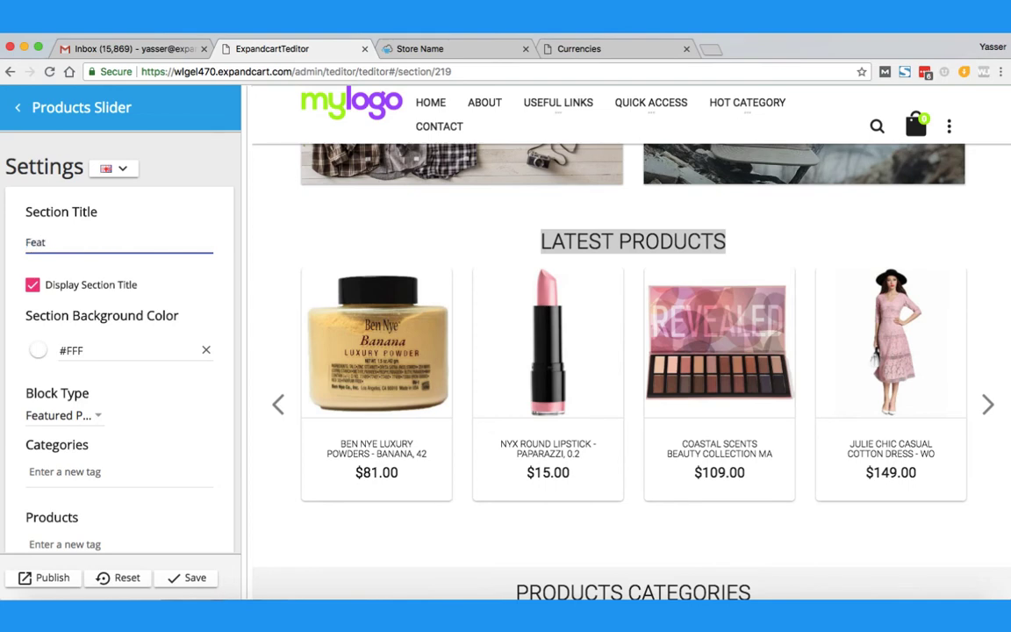
pyautogui.write('Special Offers')
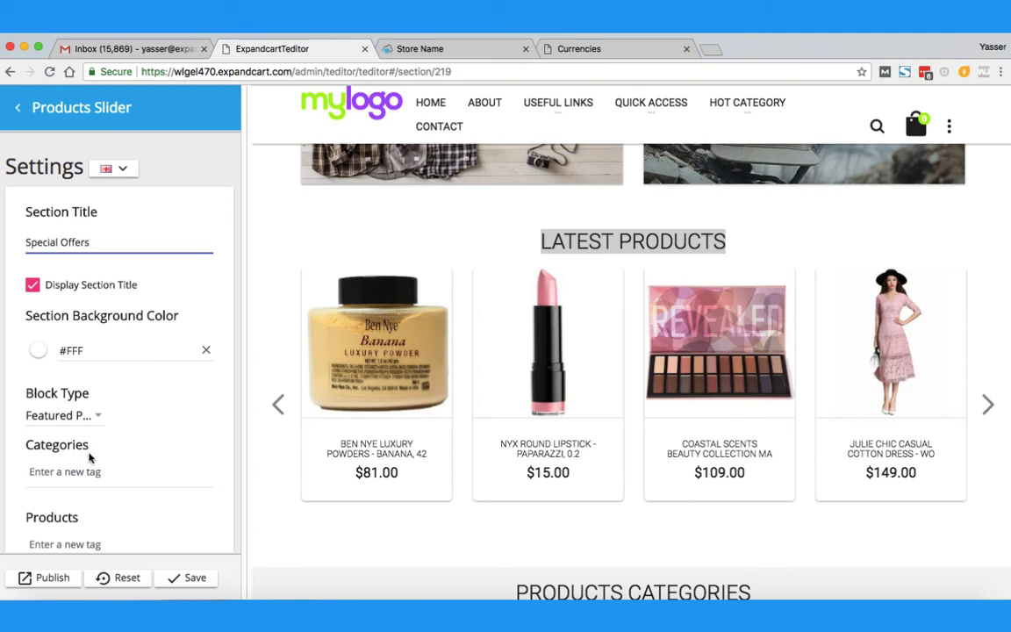
pyautogui.click(191, 578)
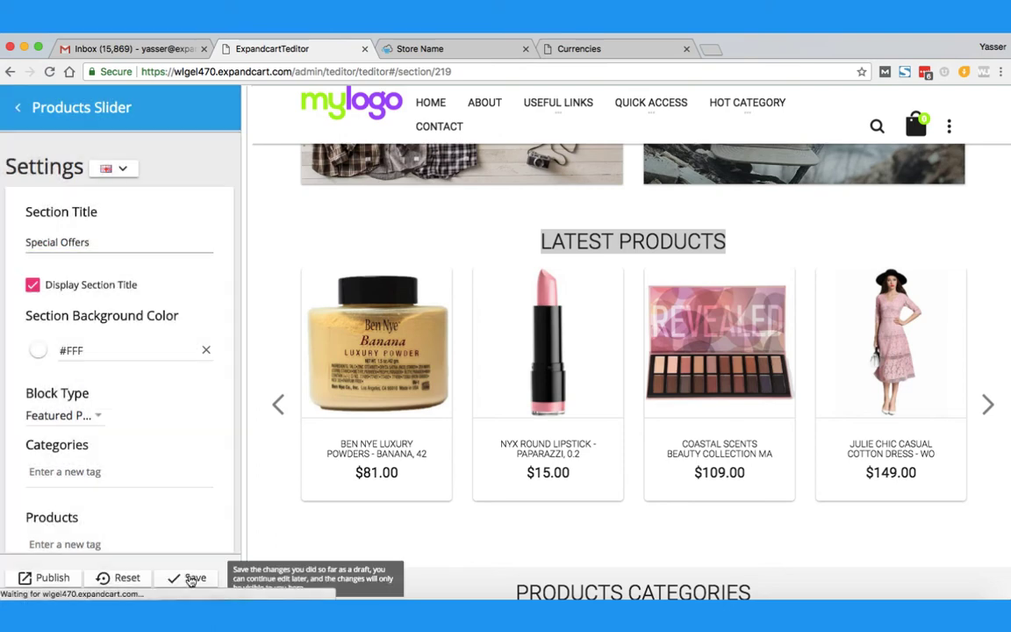